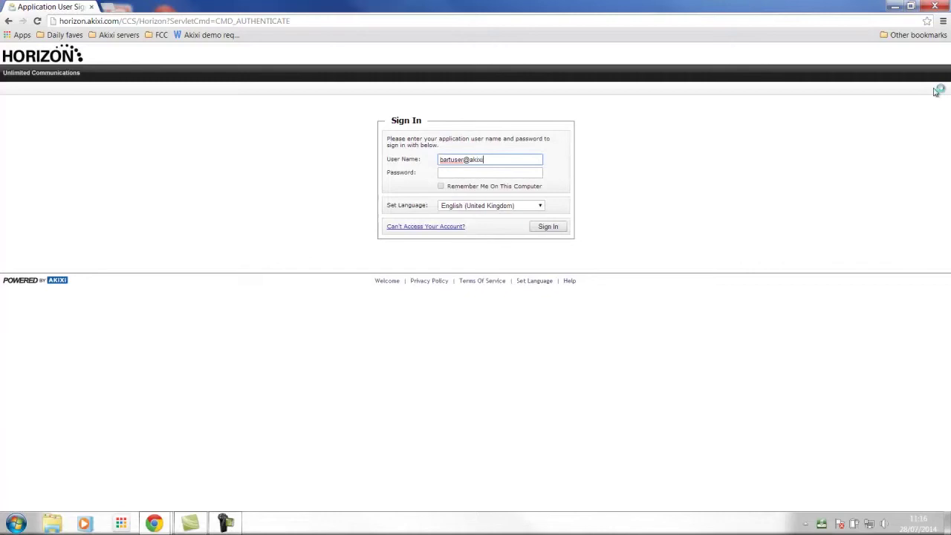
Sign in with the demo user's e-mail and password to reach the welcome page.
text(.com)
key(Tab)
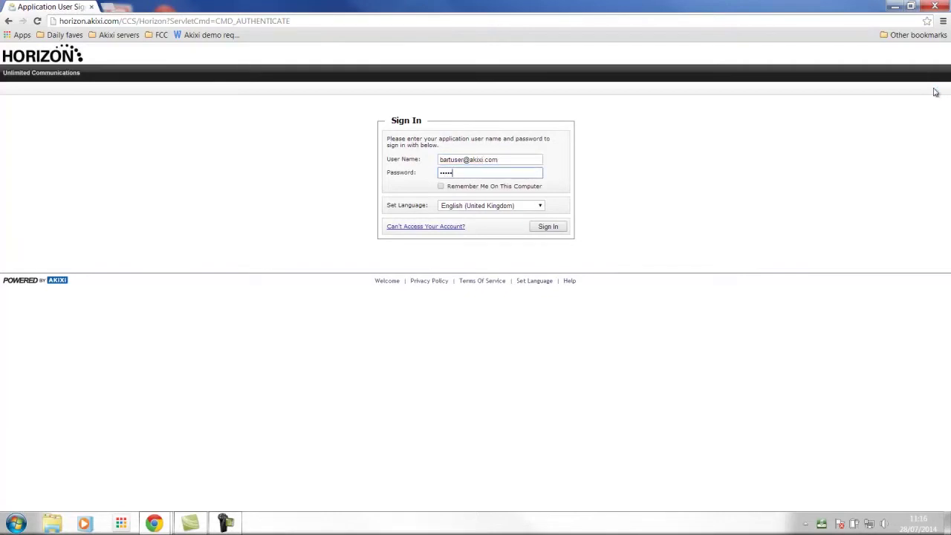
key(Return)
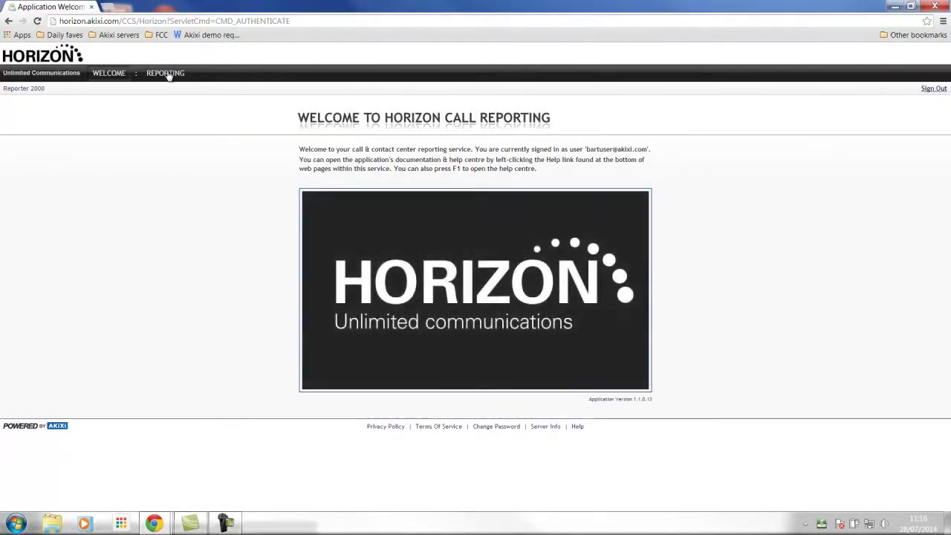
Open REPORTING and collapse the My Reports panel so the Desktop Wallboard spans the full width.
click(168, 74)
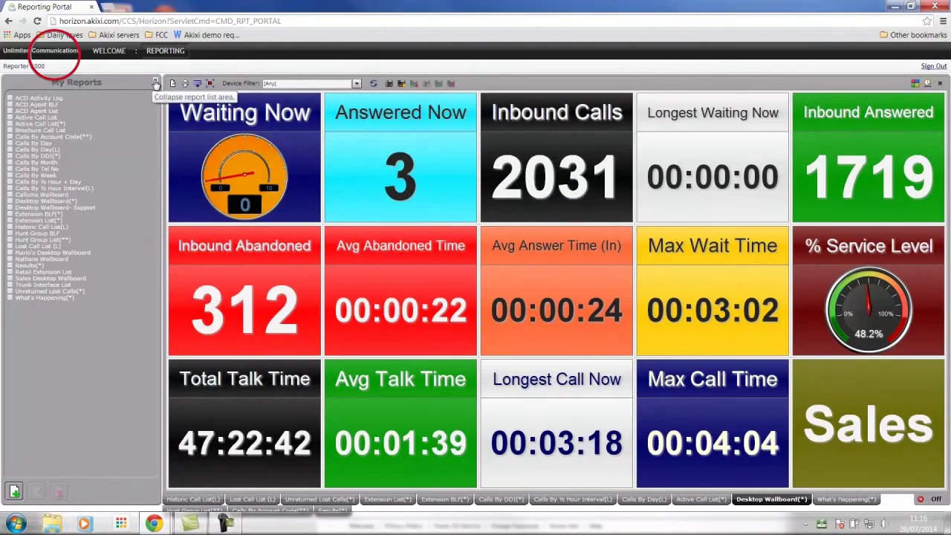
click(156, 84)
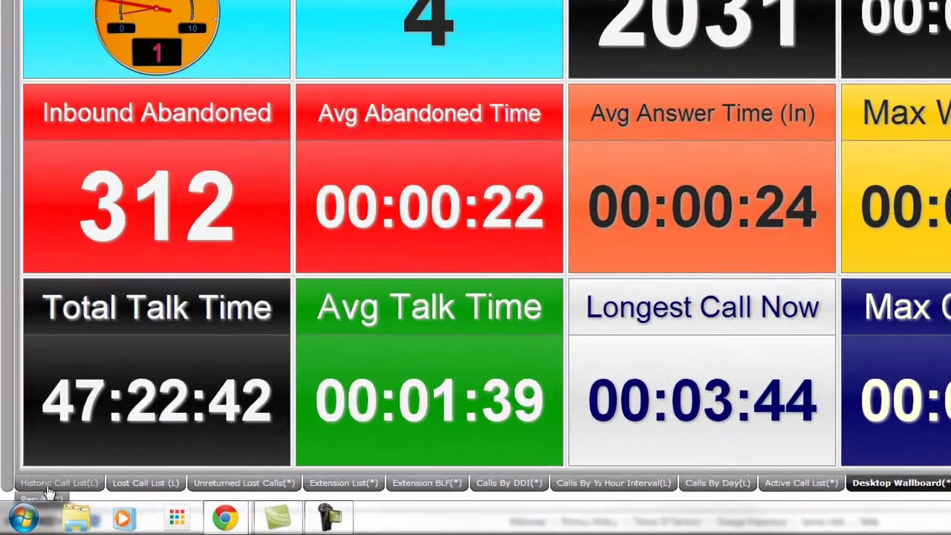
Switch to the Historic Call List showing each call's ring time, talk time and answer status.
click(47, 487)
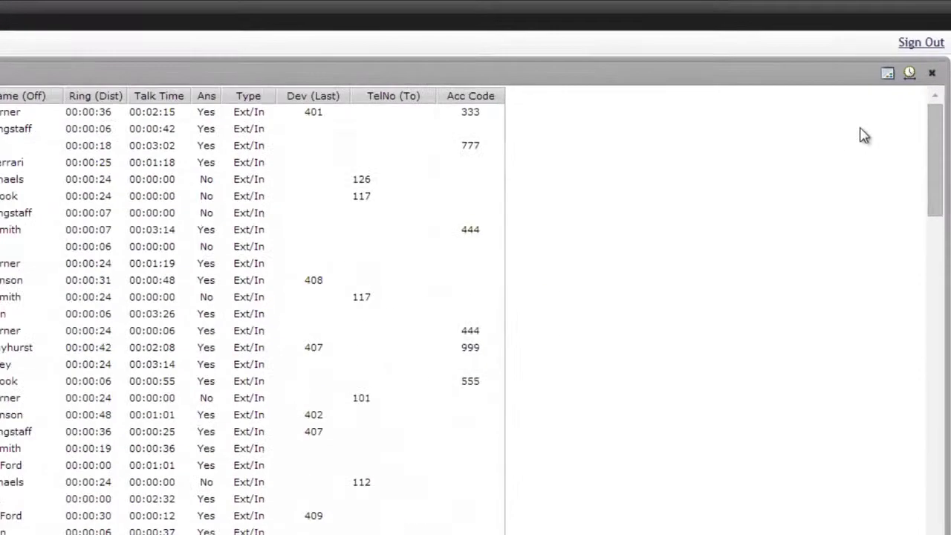
click(927, 84)
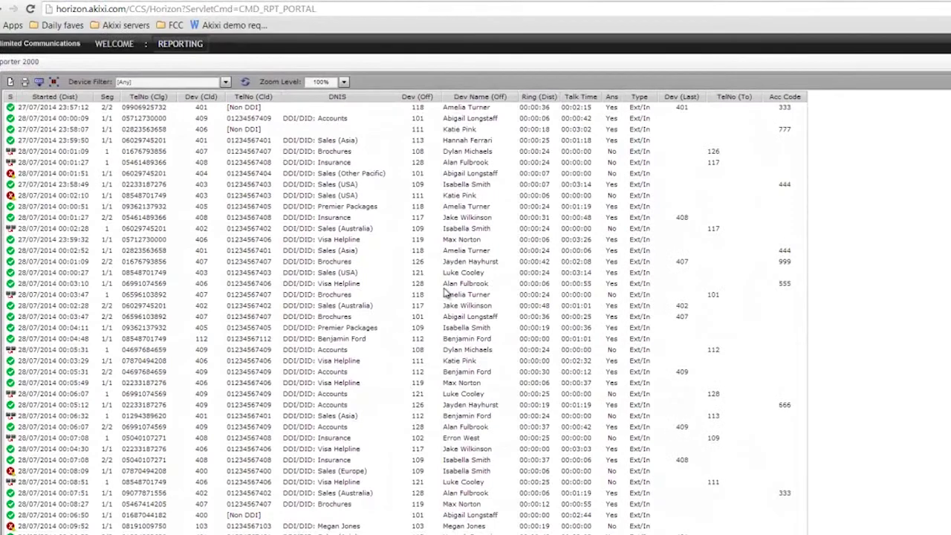
mouse_move(640, 277)
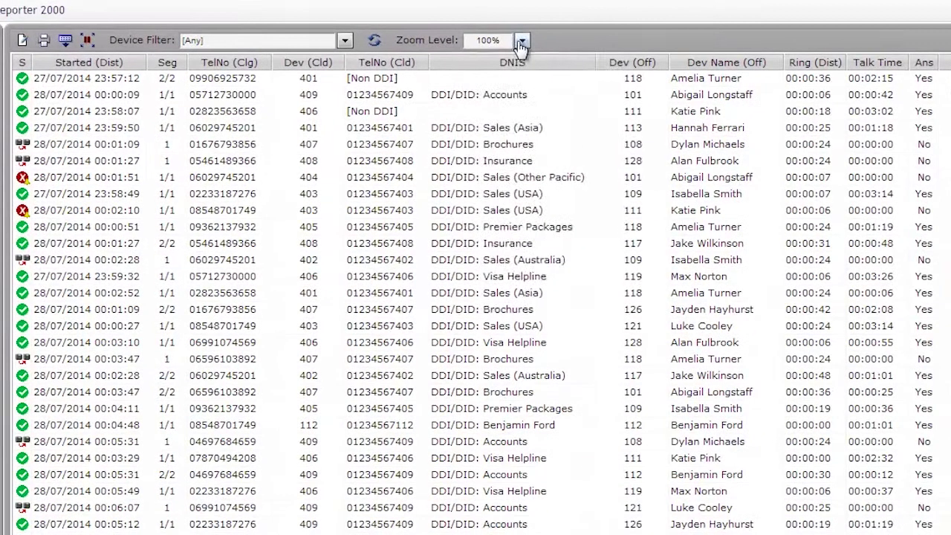
click(523, 41)
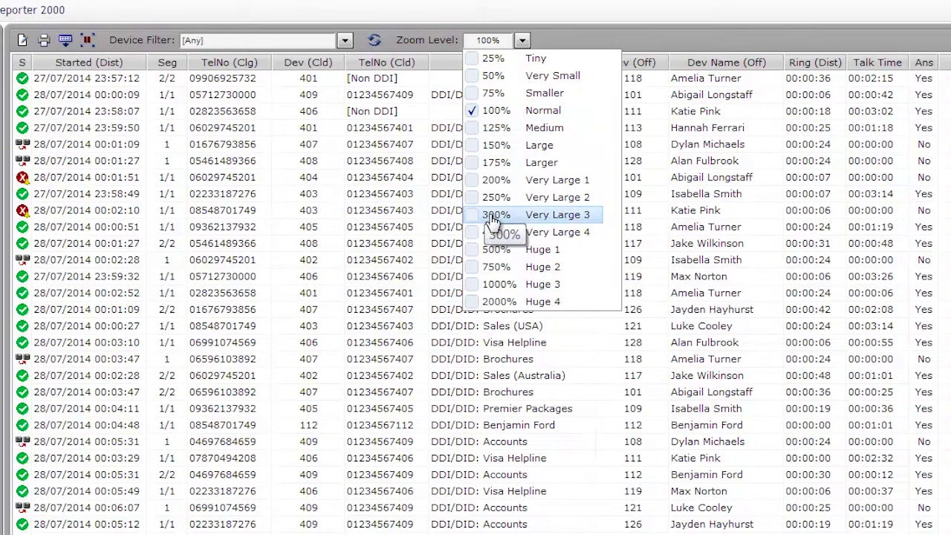
click(345, 42)
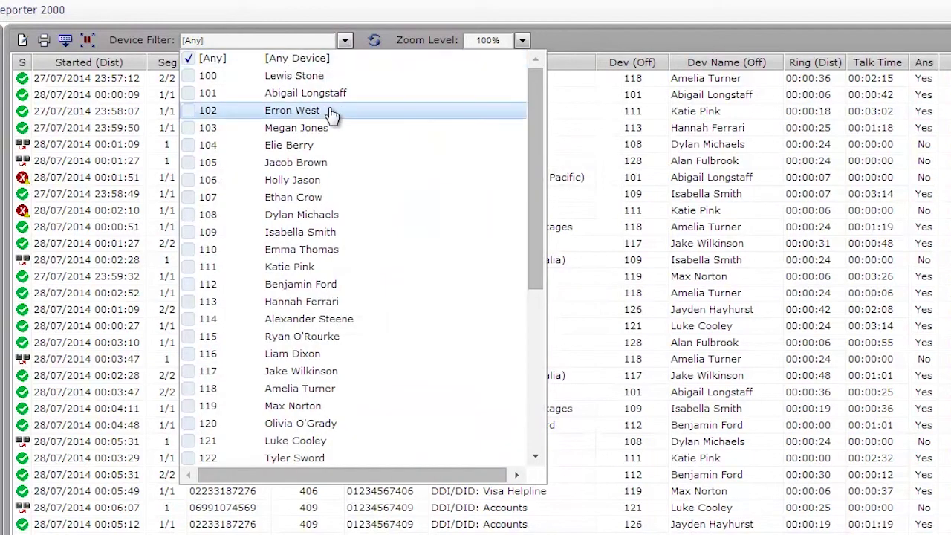
click(192, 163)
click(190, 181)
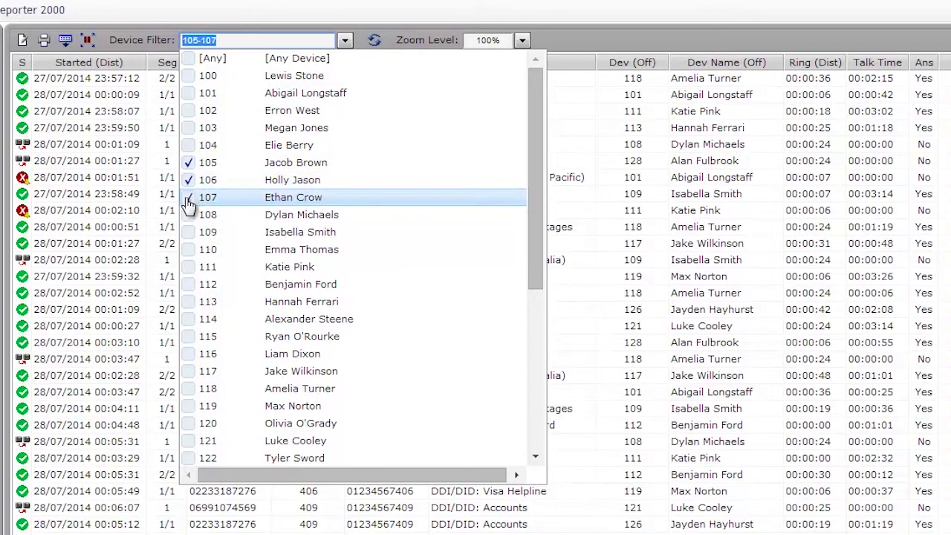
click(190, 269)
click(190, 287)
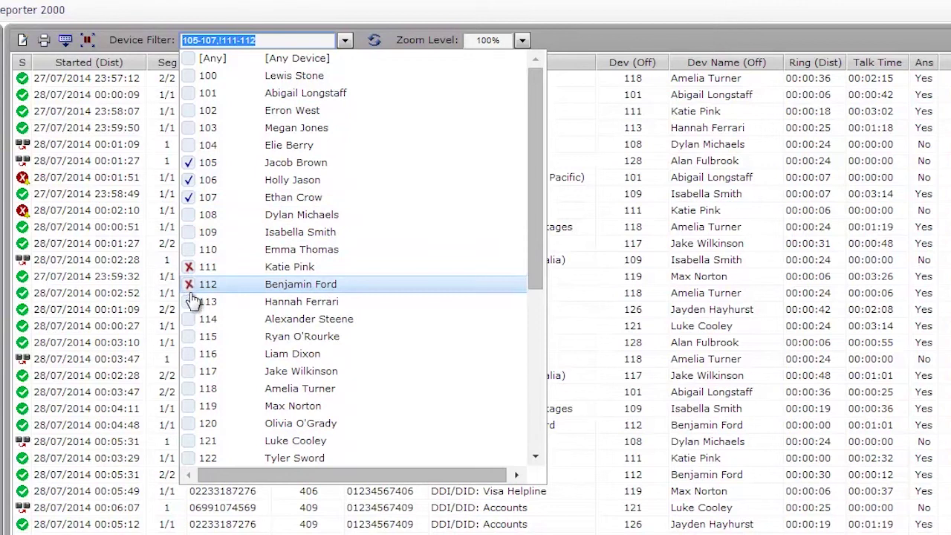
click(191, 308)
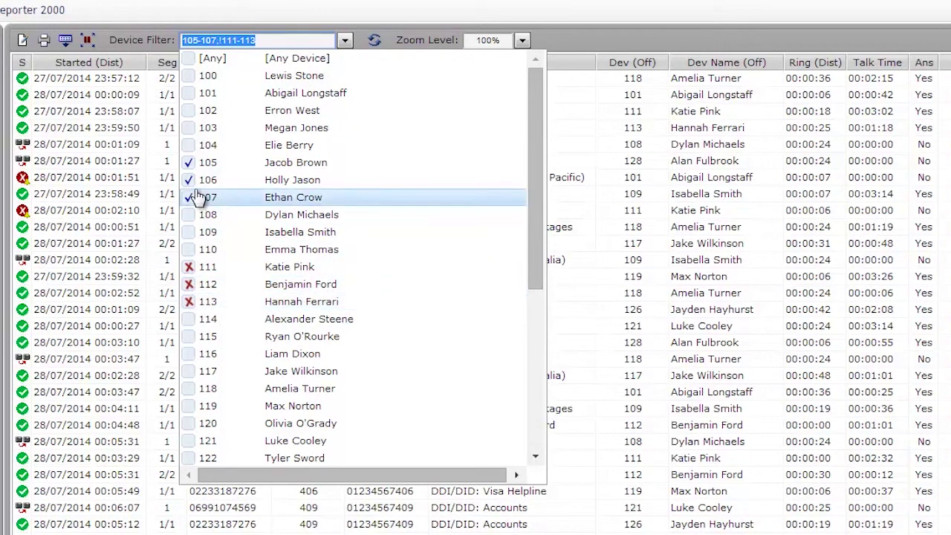
click(188, 61)
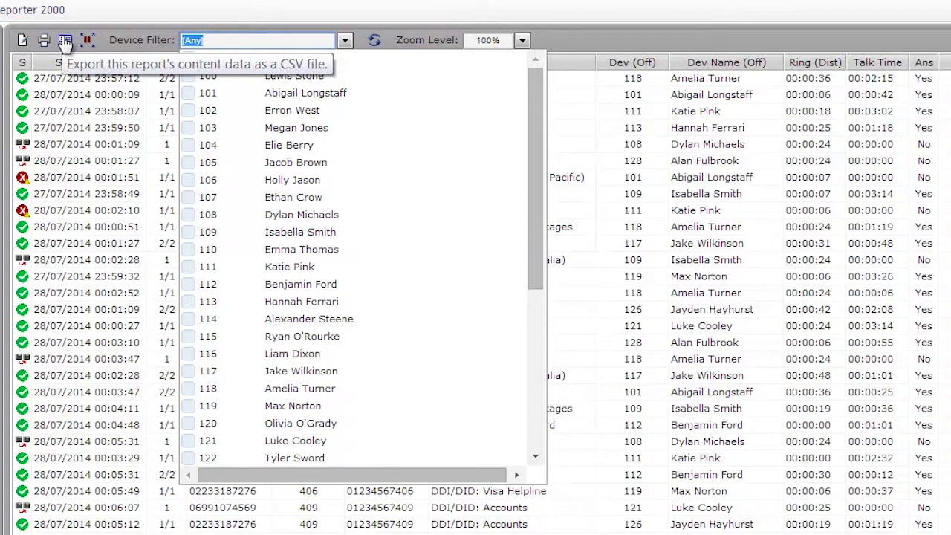
View the report's output formats, then open Change Report for the Historic Call List.
click(44, 41)
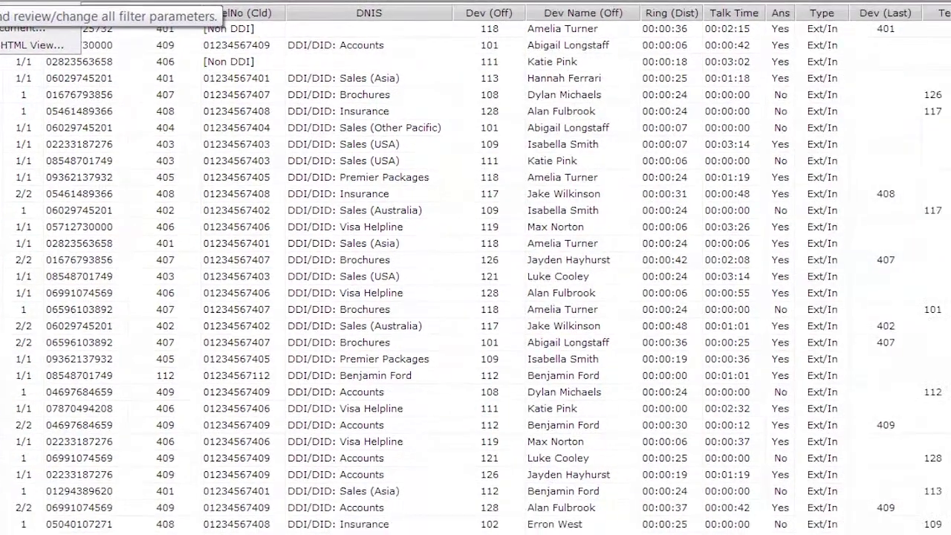
click(23, 43)
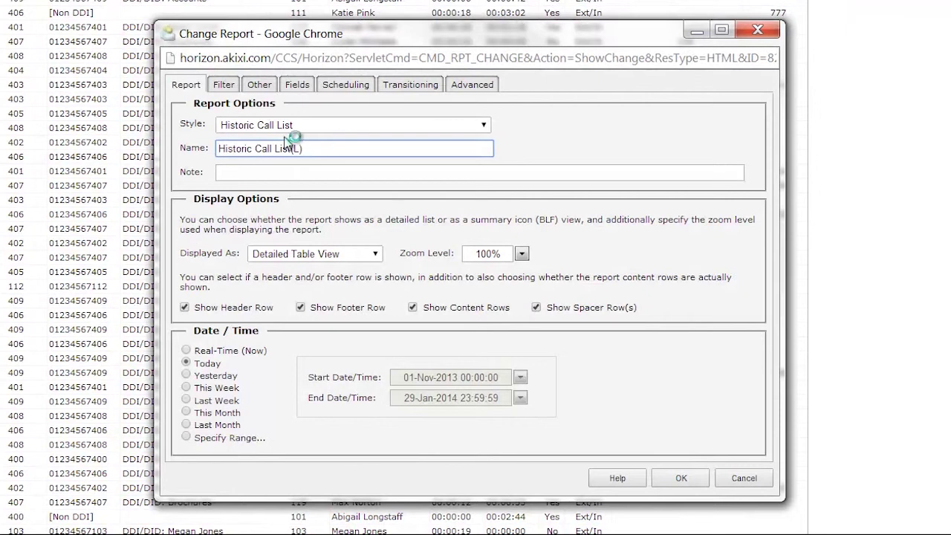
click(479, 127)
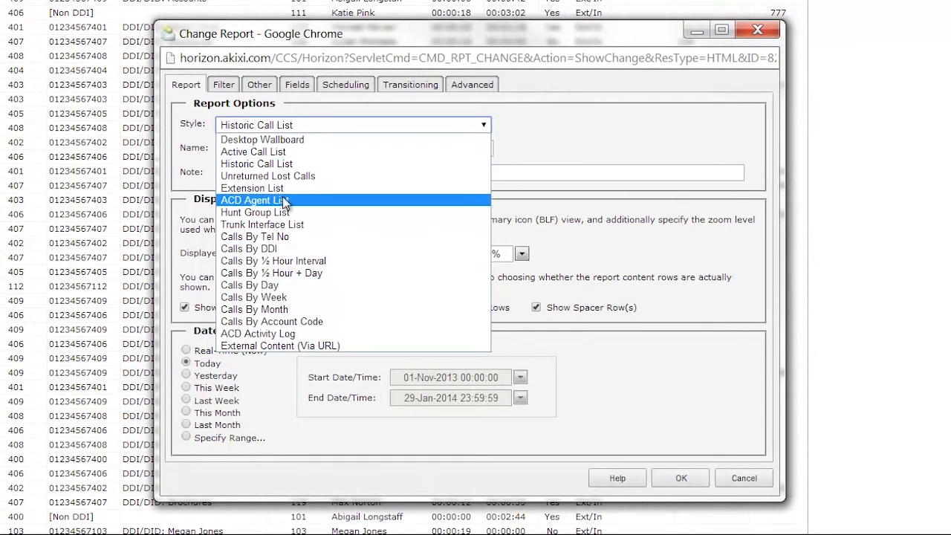
click(573, 121)
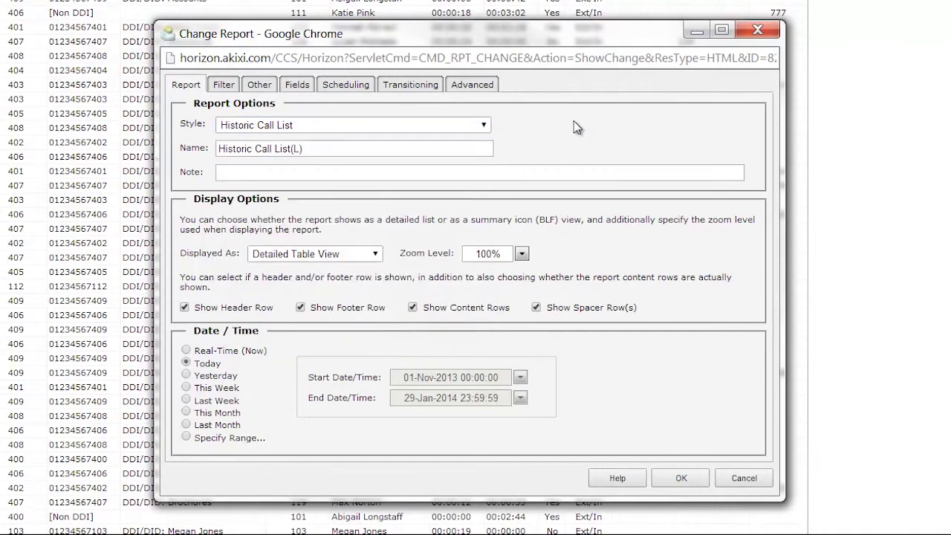
click(221, 152)
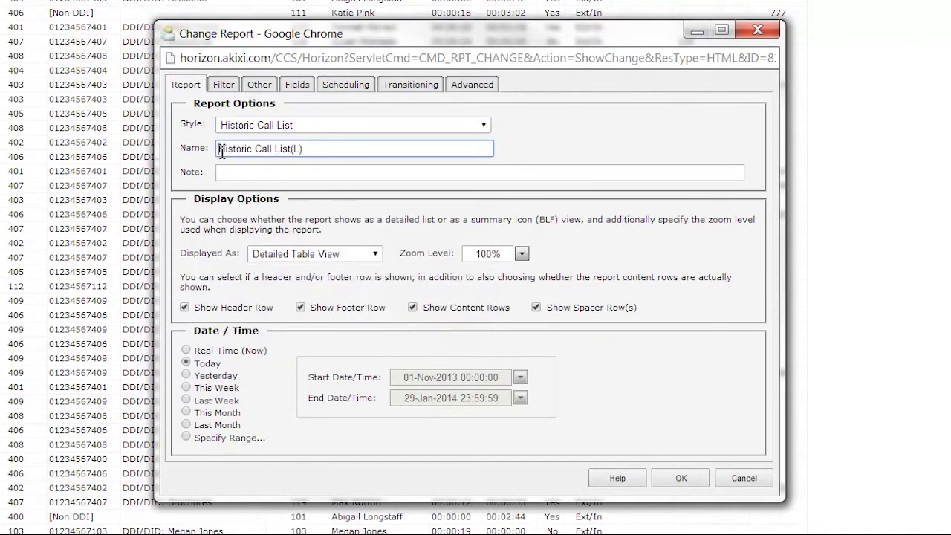
text(My sp)
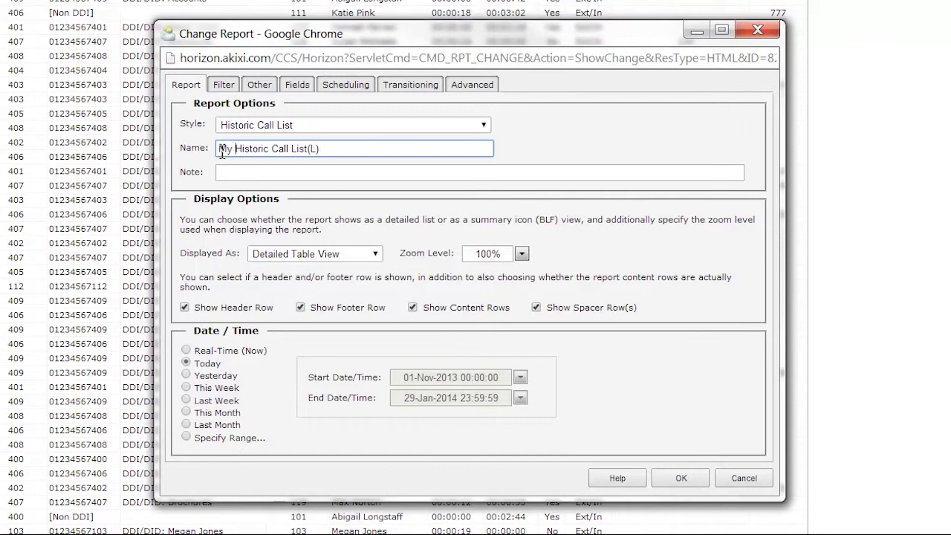
text(ecia)
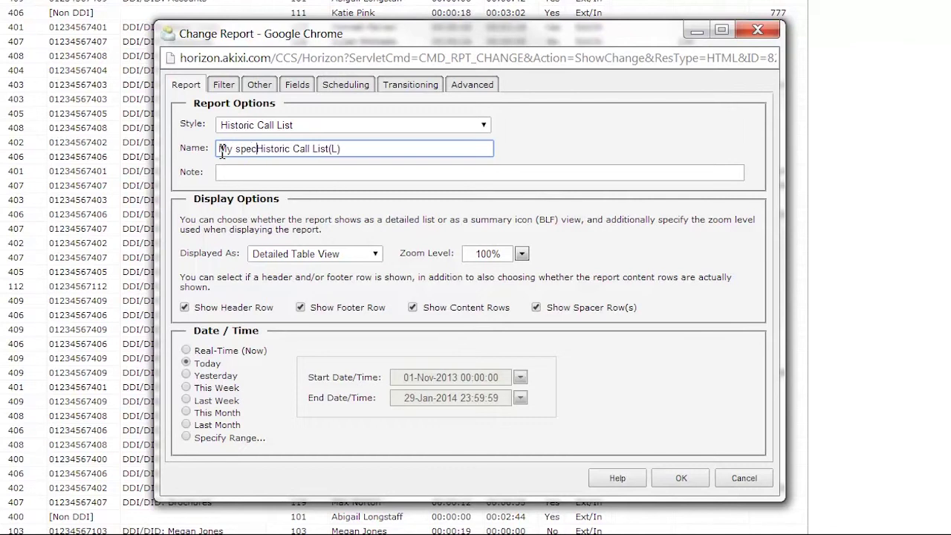
text(l)
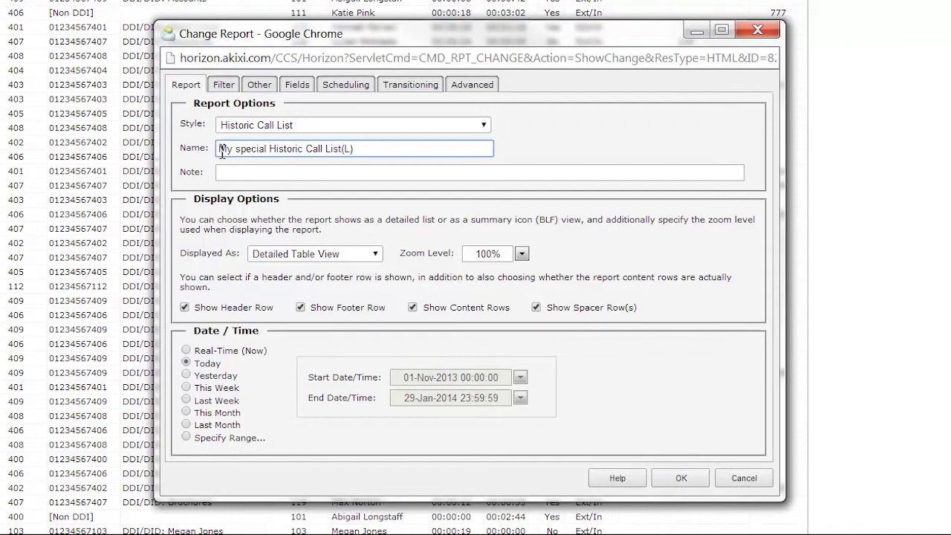
key(BackSpace)
key(BackSpace)
key(BackSpace)
key(BackSpace)
key(BackSpace)
key(BackSpace)
key(BackSpace)
key(BackSpace)
key(BackSpace)
key(BackSpace)
key(BackSpace)
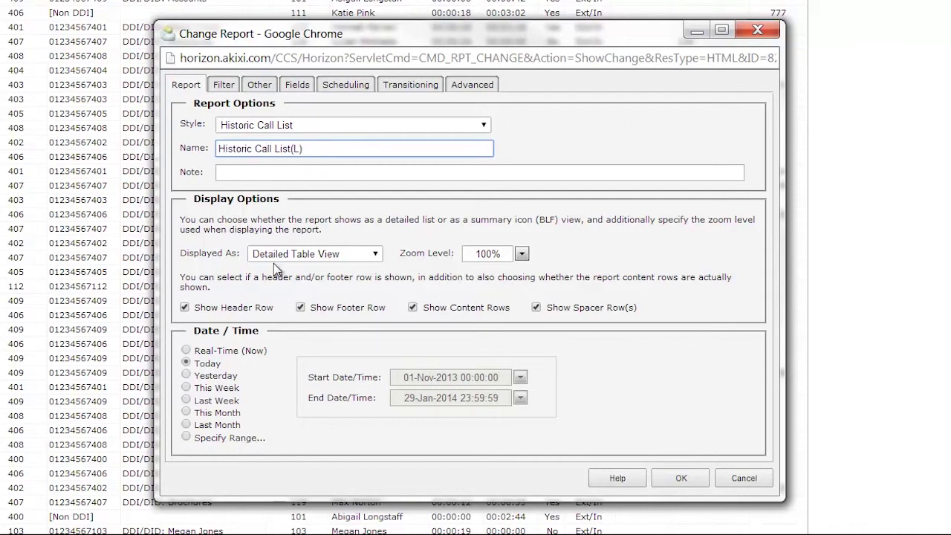
On the Filter tab, enter a test telephone number, then clear it back to [Any].
click(223, 85)
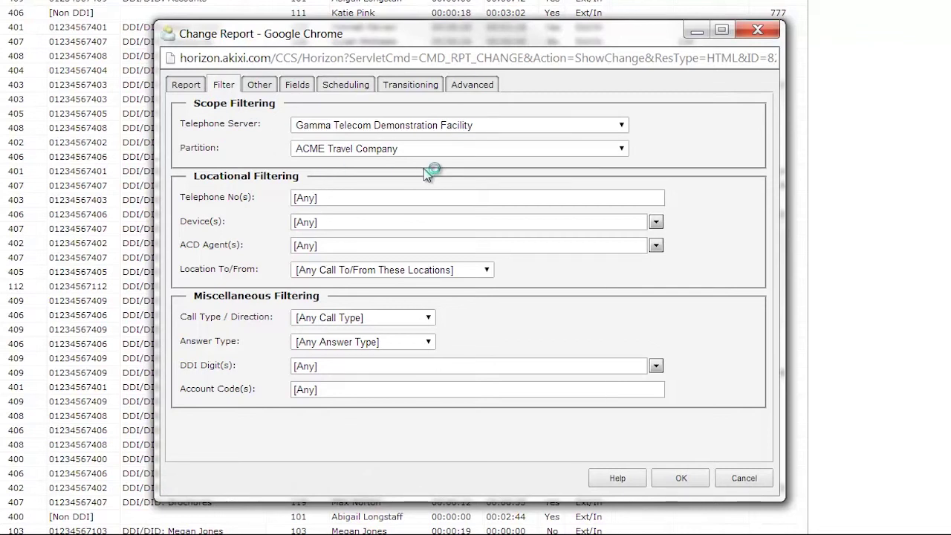
click(348, 200)
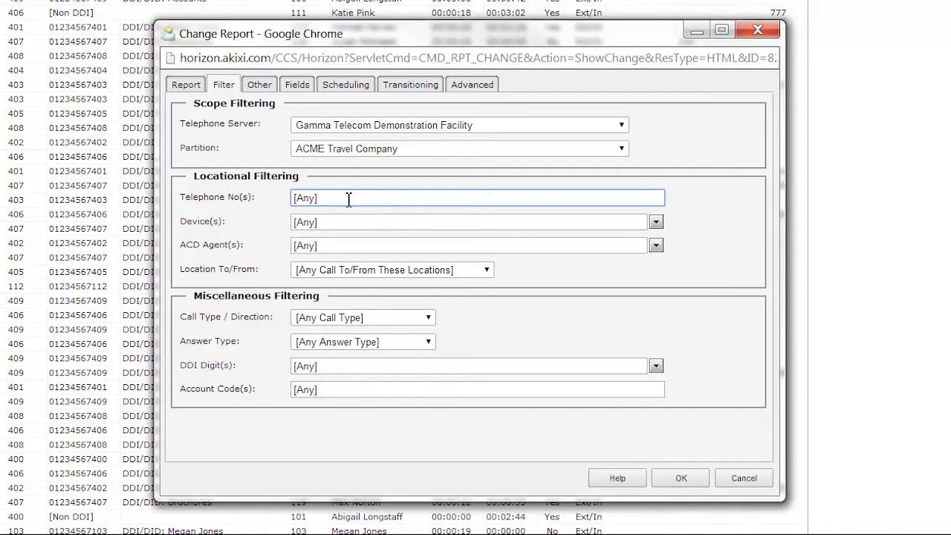
key(BackSpace)
key(BackSpace)
key(BackSpace)
key(BackSpace)
key(BackSpace)
key(Tab)
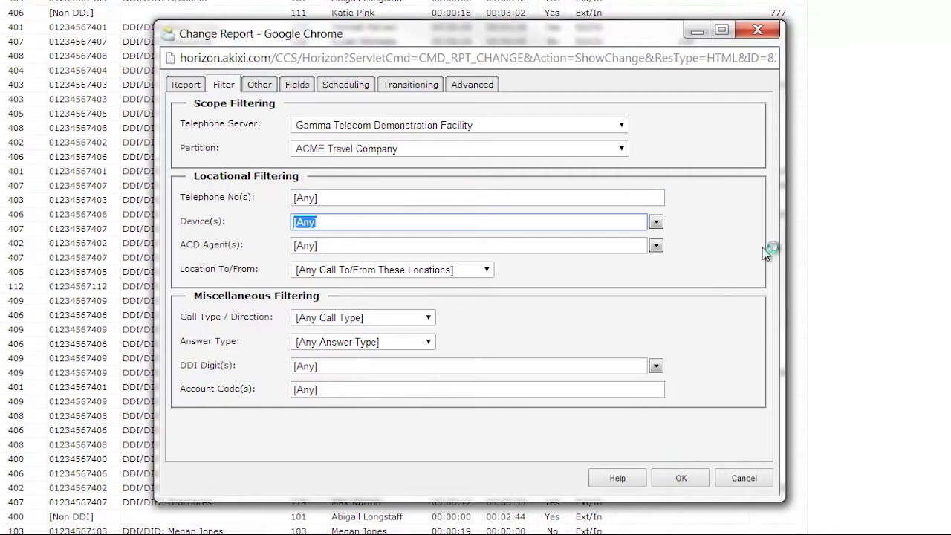
Browse the Device(s) list without selecting any device, then show the Call Type / Direction options.
click(658, 225)
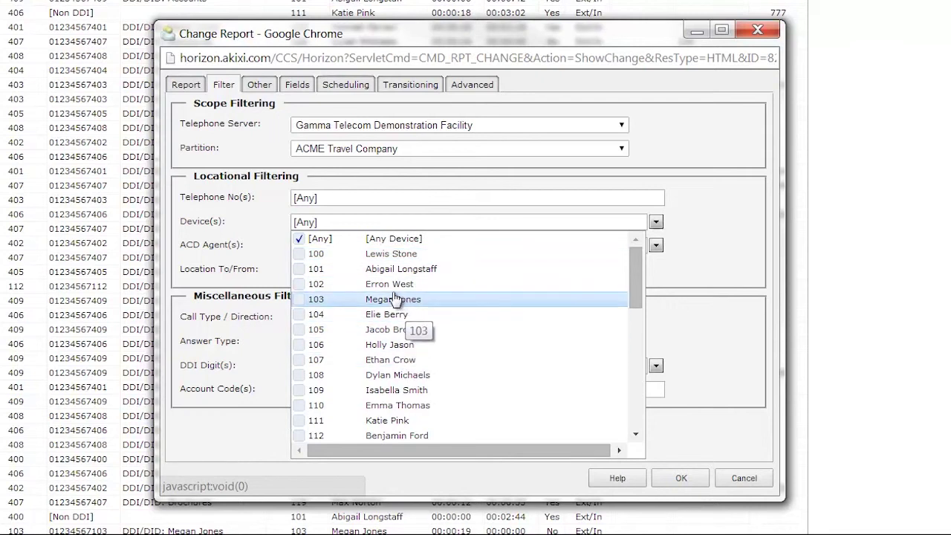
drag(630, 273, 631, 401)
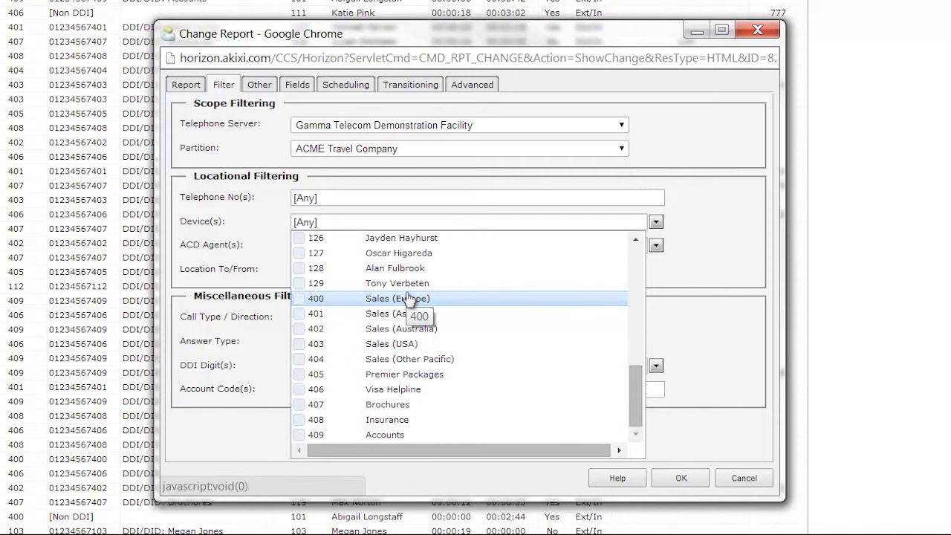
click(721, 290)
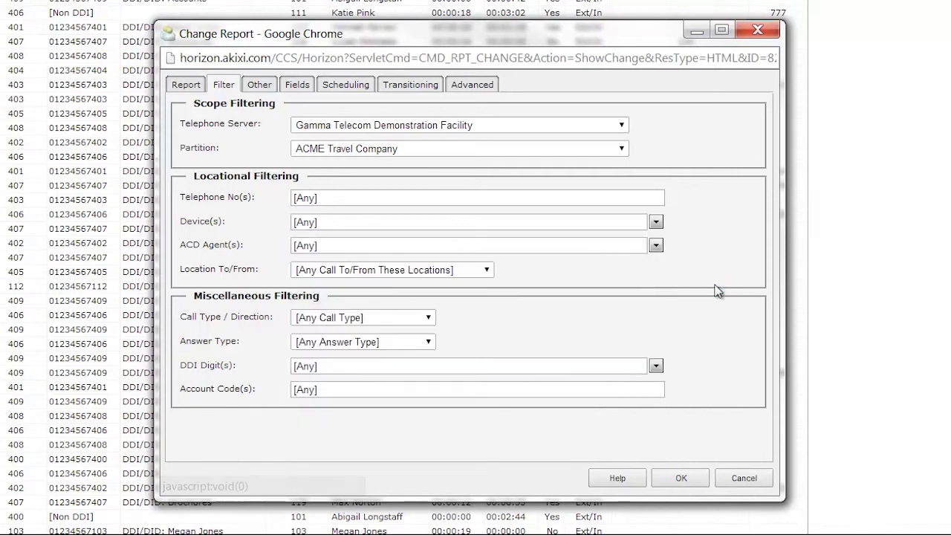
click(431, 316)
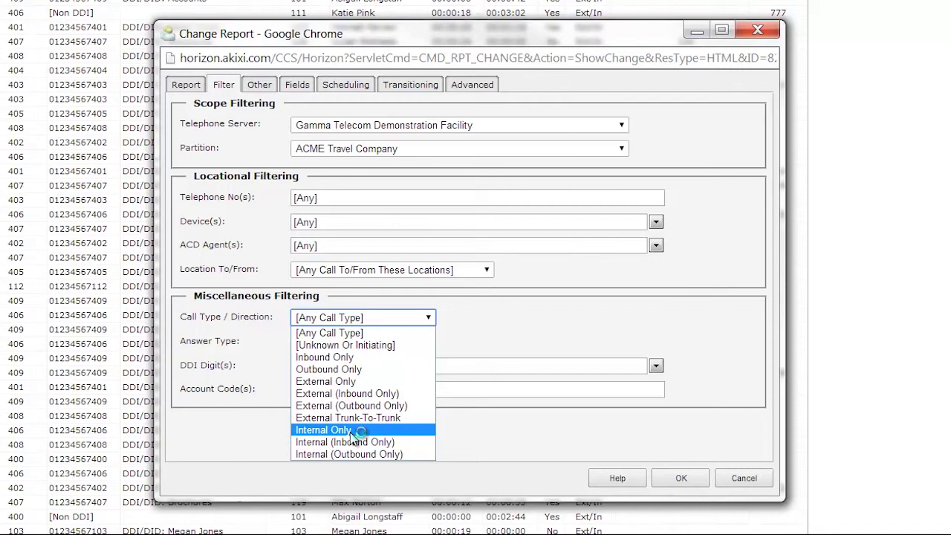
Keep call type and answer type at any and bring up the DDI Digit(s) list.
click(470, 349)
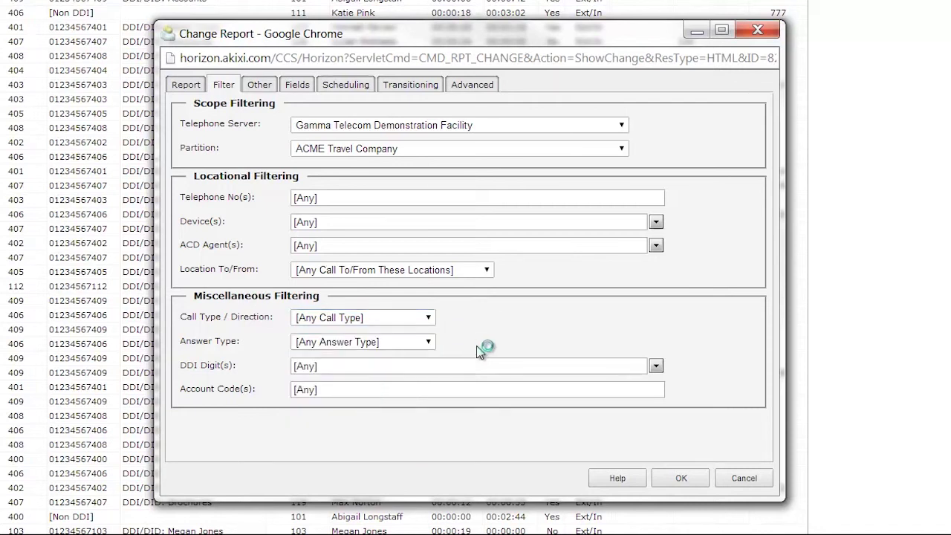
click(427, 343)
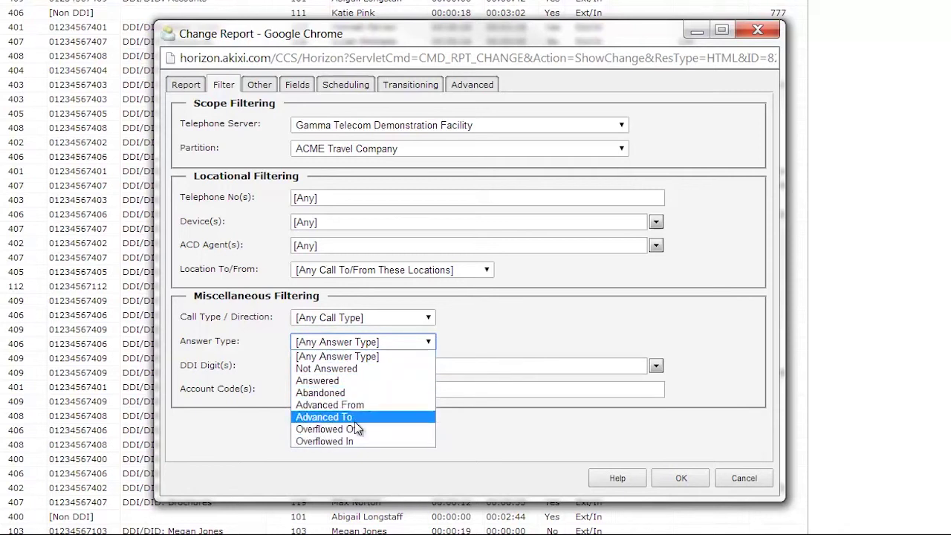
click(668, 317)
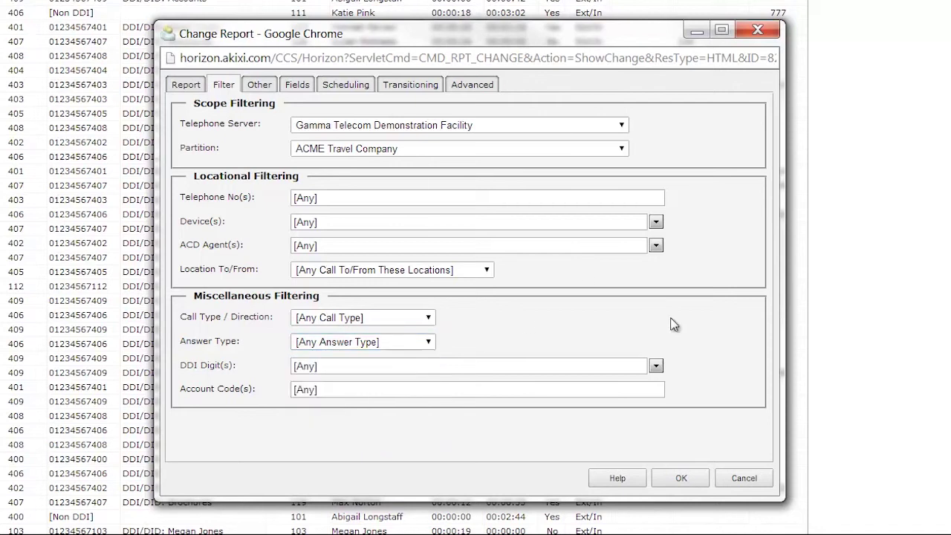
click(656, 368)
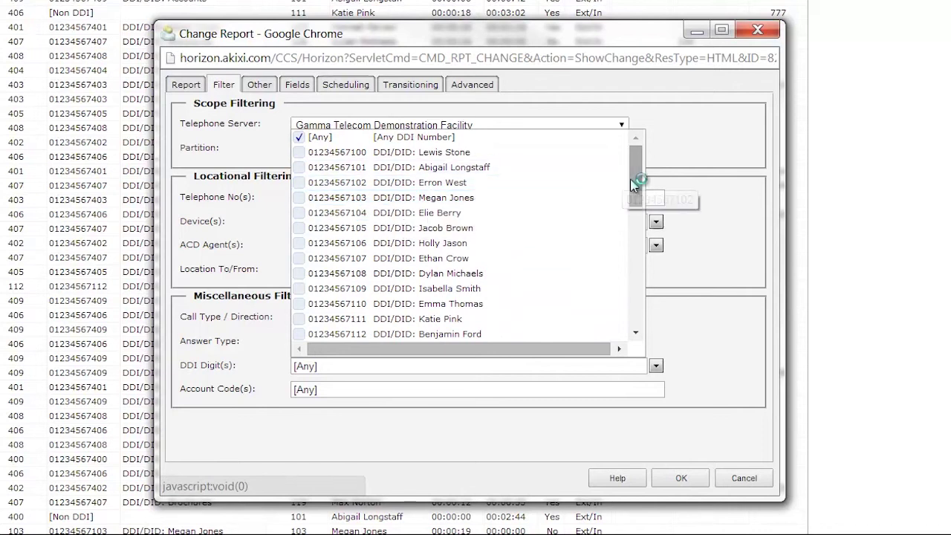
Scroll the DDI list, leave DDI digits at [Any], and switch to the Other settings.
click(633, 269)
click(633, 269)
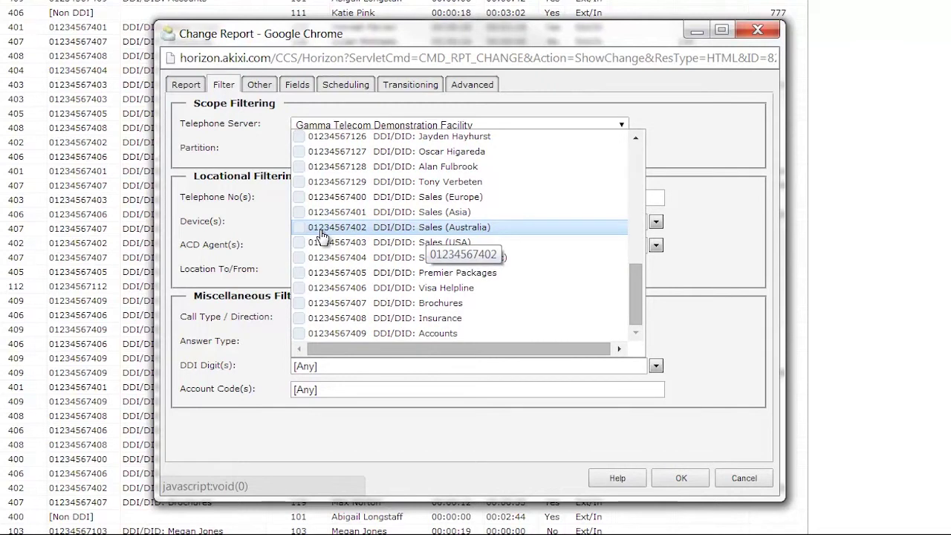
click(364, 395)
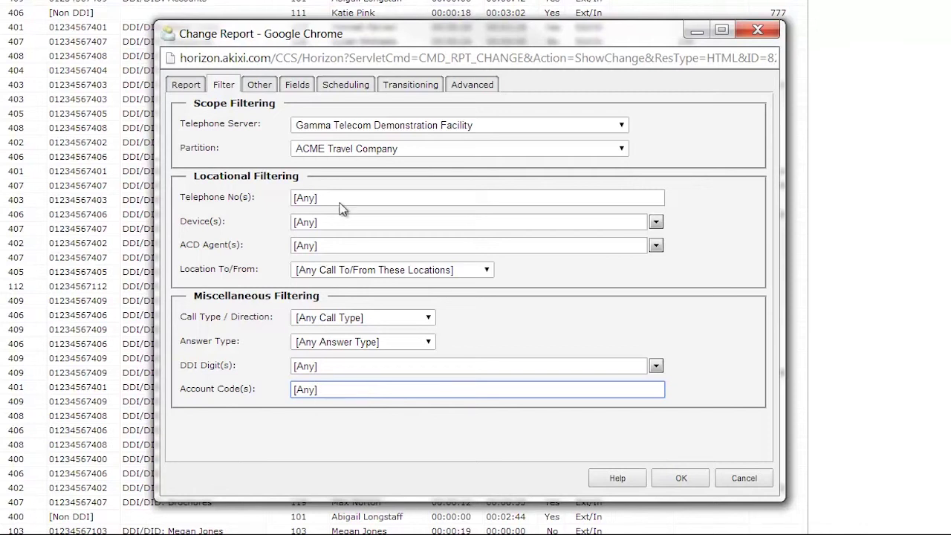
click(265, 86)
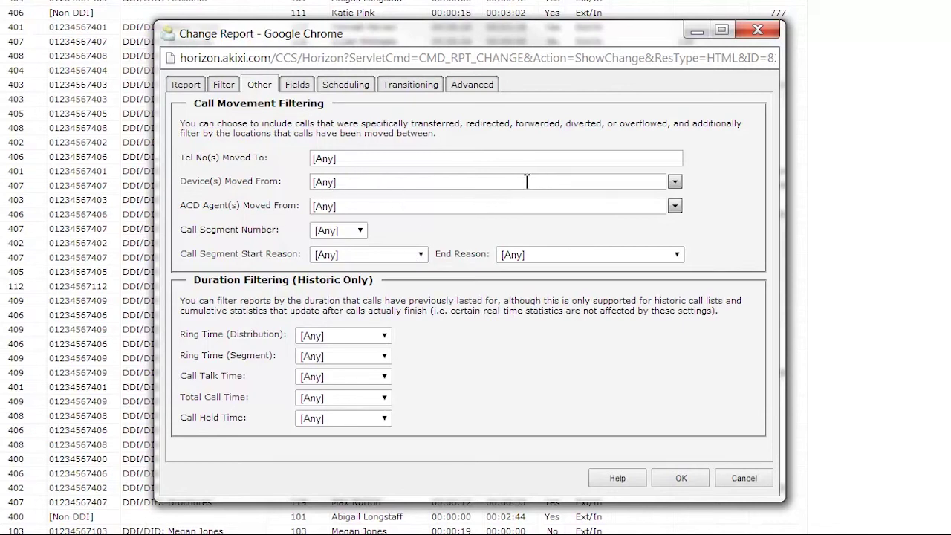
Leave End Reason, Call Talk Time and Call Held Time at [Any], then view the Fields list.
click(675, 256)
click(719, 251)
click(386, 376)
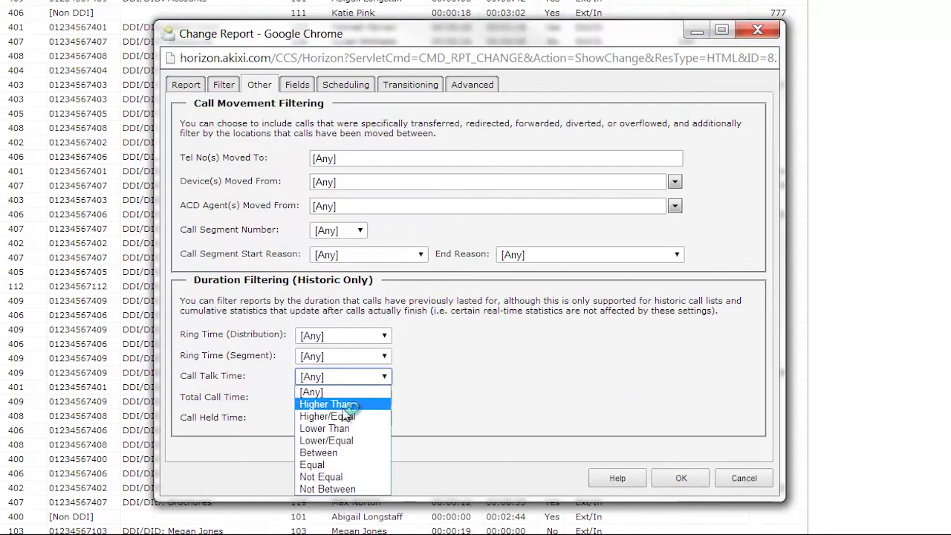
click(482, 382)
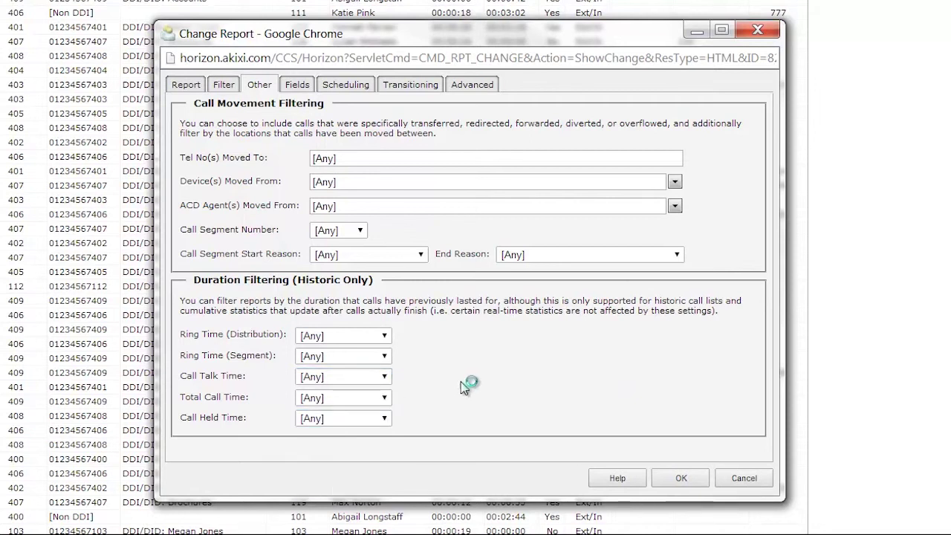
click(385, 419)
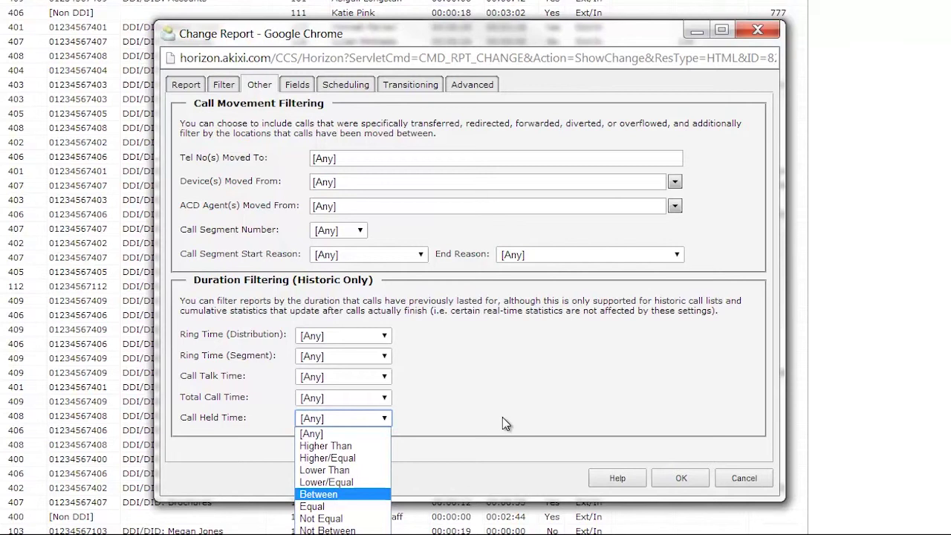
click(296, 87)
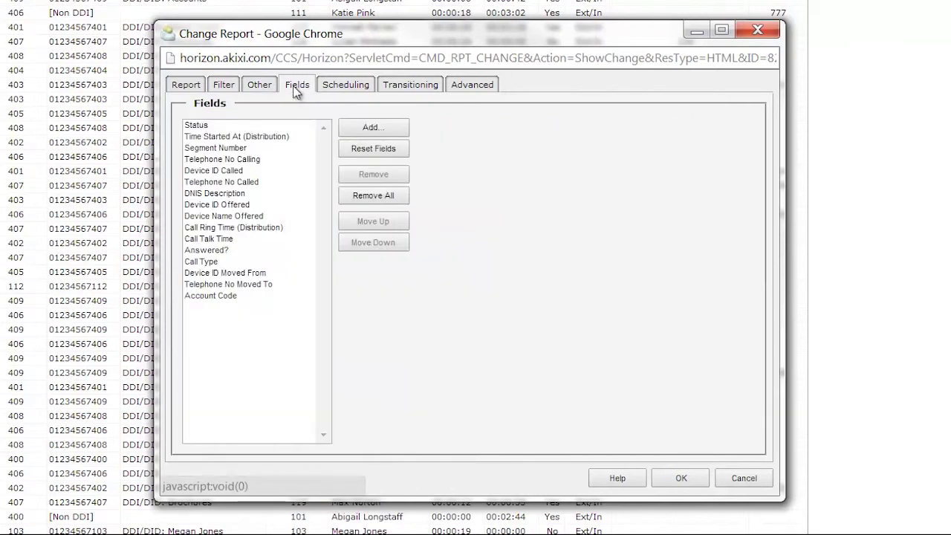
Browse the Call Properties and Status Related field categories without adding any, then view Scheduling.
click(296, 87)
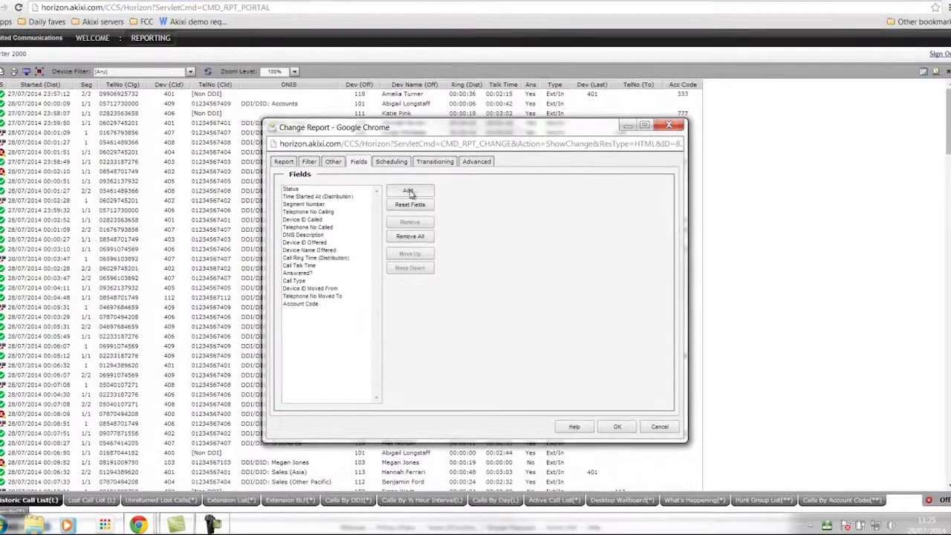
click(411, 192)
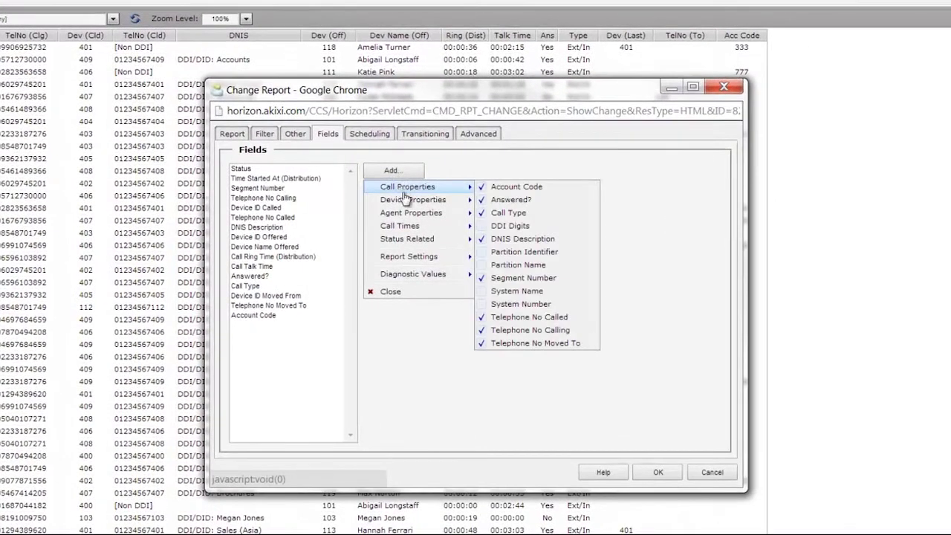
mouse_move(410, 218)
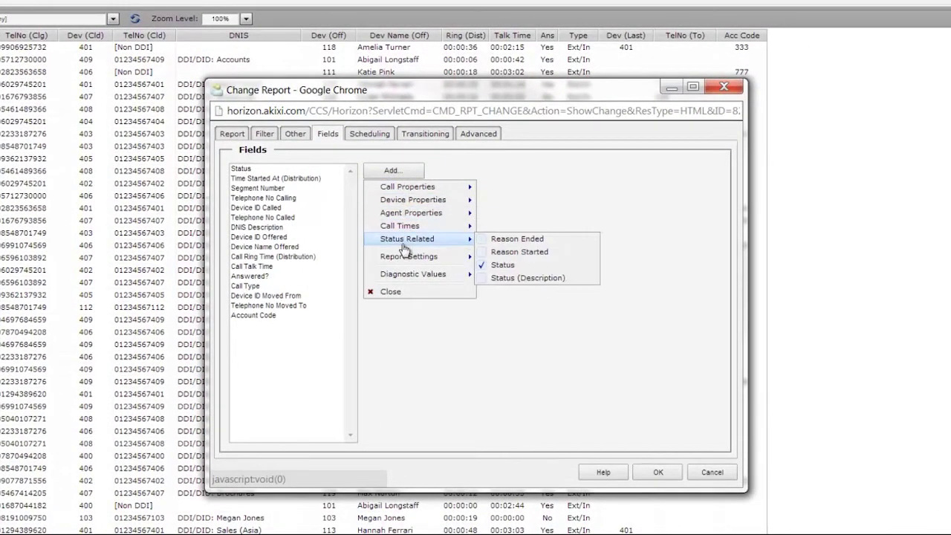
click(290, 374)
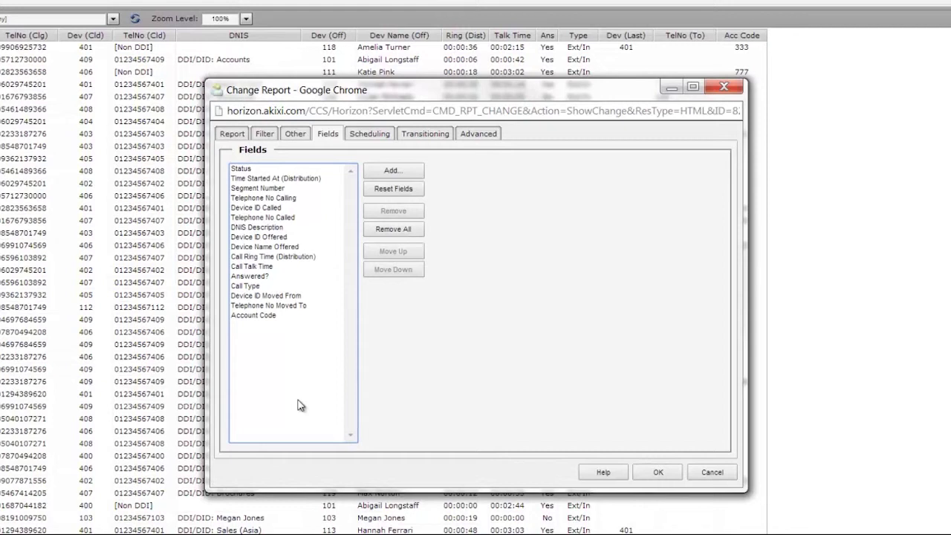
click(385, 141)
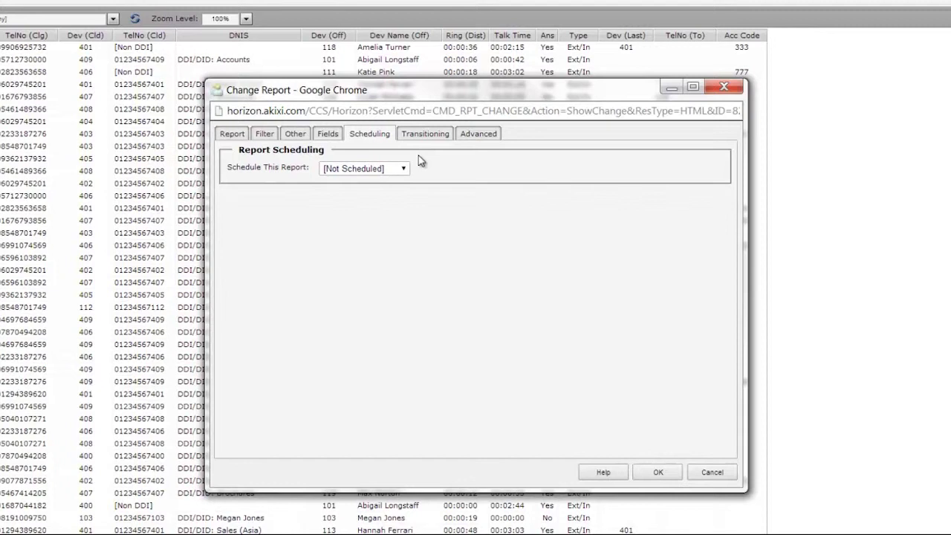
Try a Daily schedule, revert to [Not Scheduled], and go back to the Filter settings.
click(405, 169)
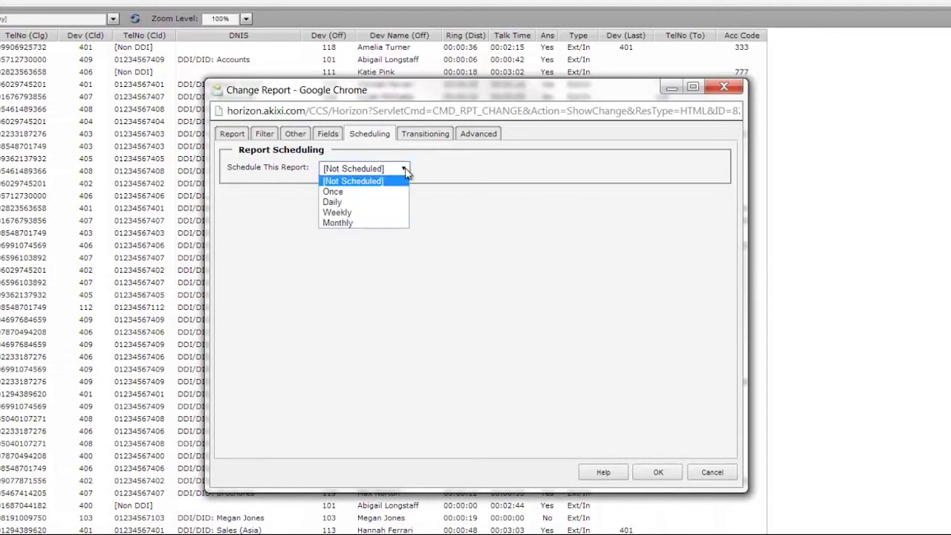
click(371, 203)
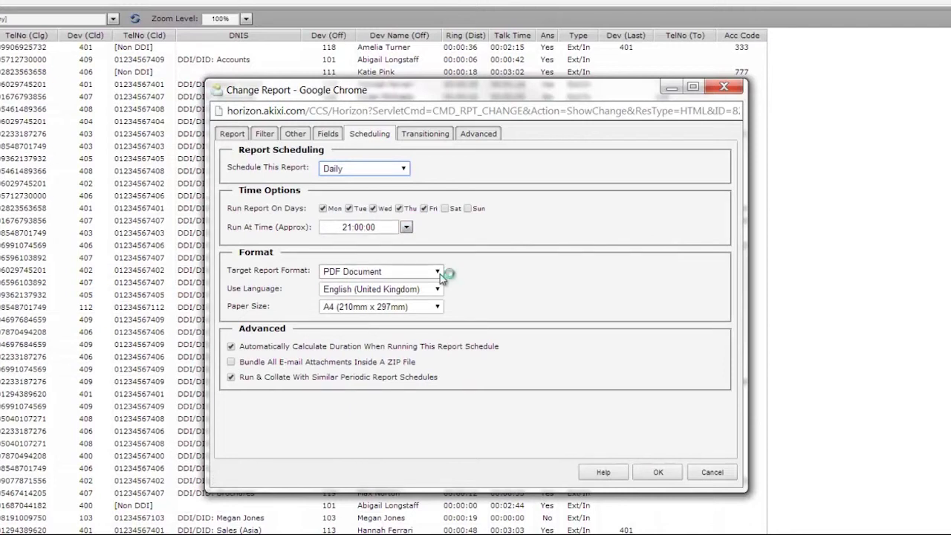
click(405, 169)
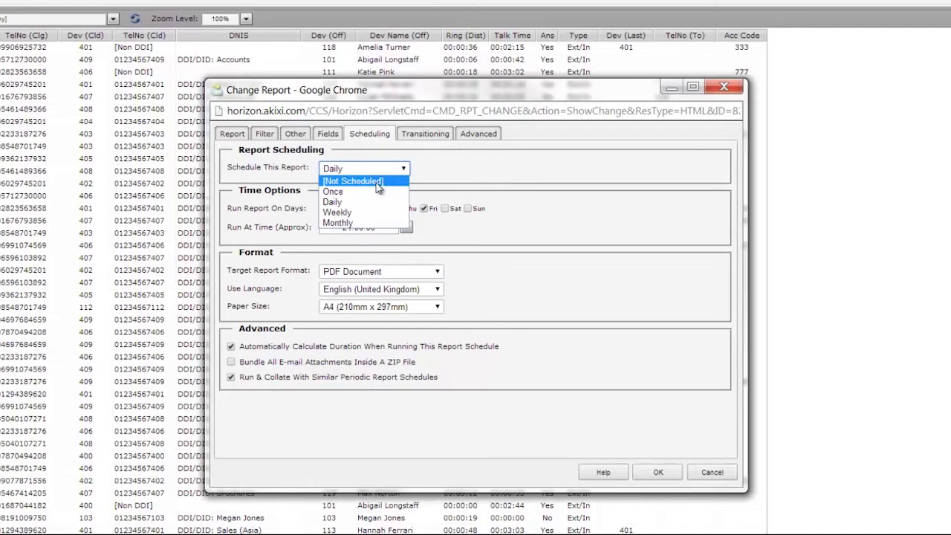
click(378, 182)
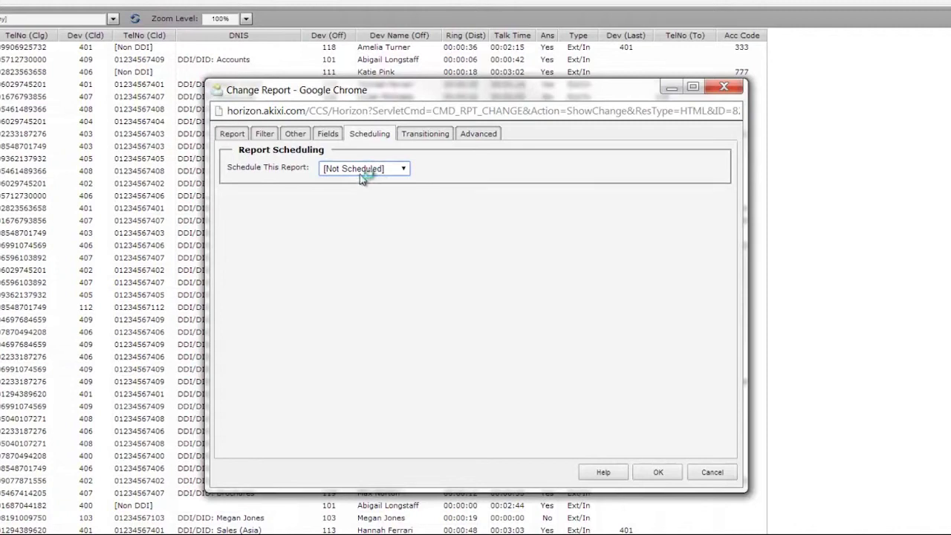
click(266, 134)
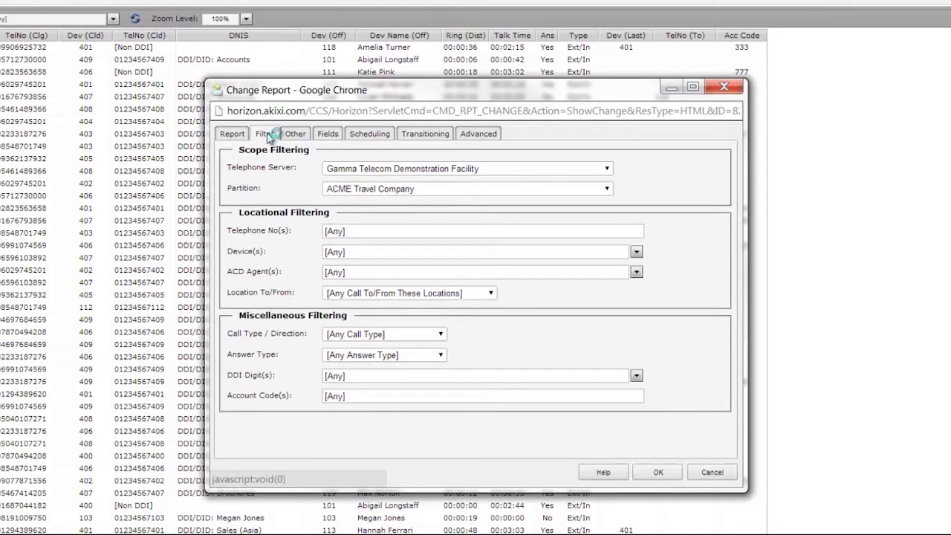
Set Answer Type to Abandoned, then cancel the Change Report dialog without saving.
click(445, 355)
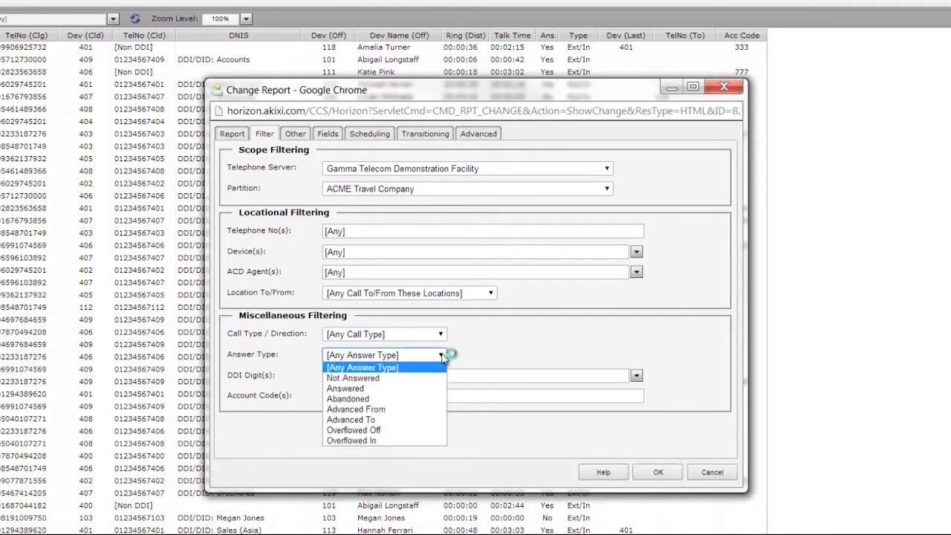
click(364, 399)
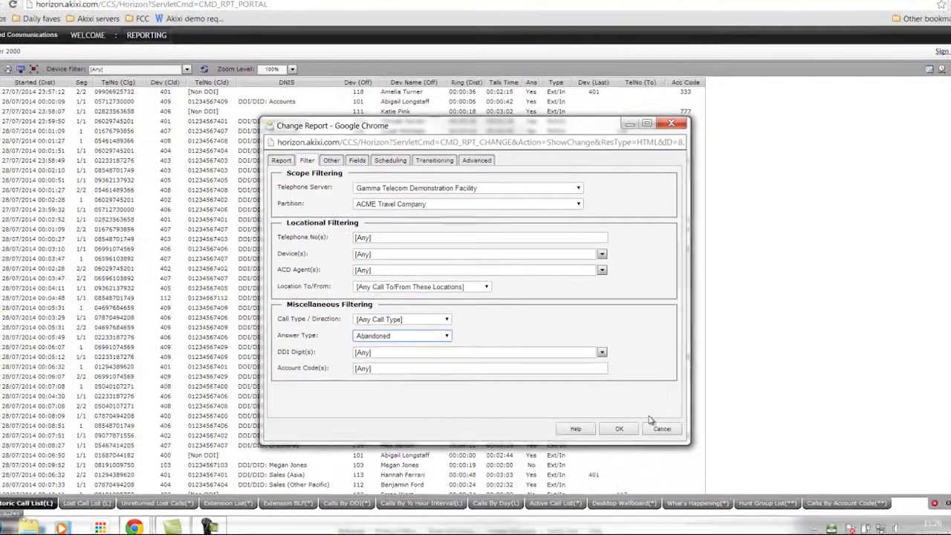
click(661, 429)
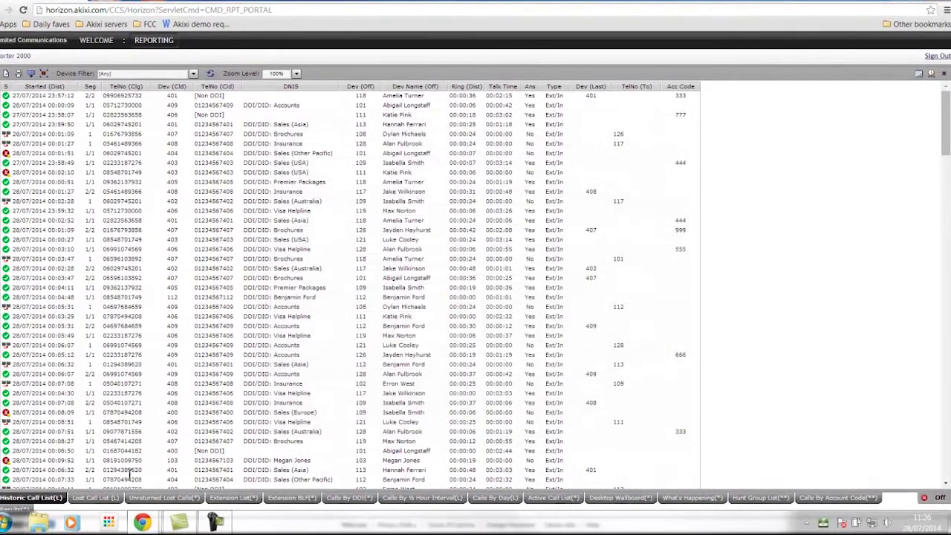
click(91, 498)
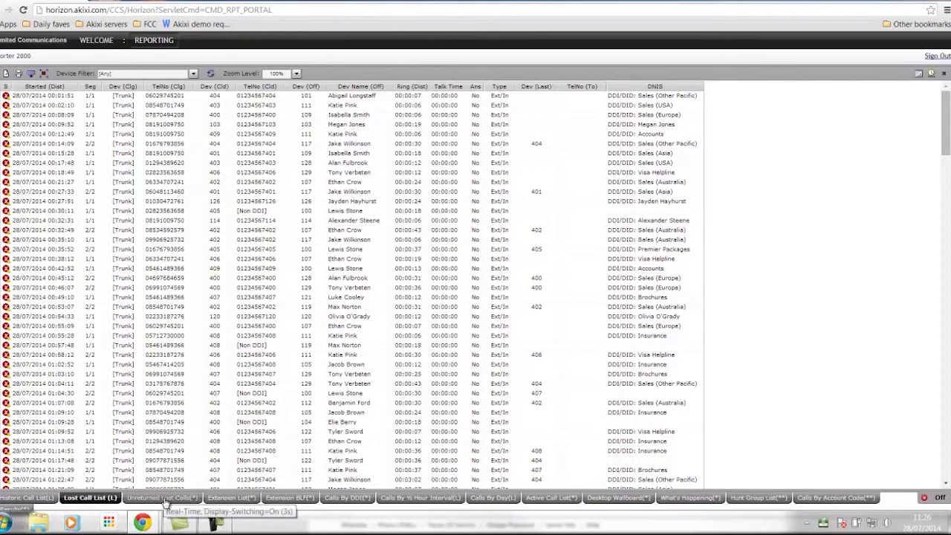
Show the Unreturned Lost Calls report with returned calls in green and unreturned in red.
click(165, 500)
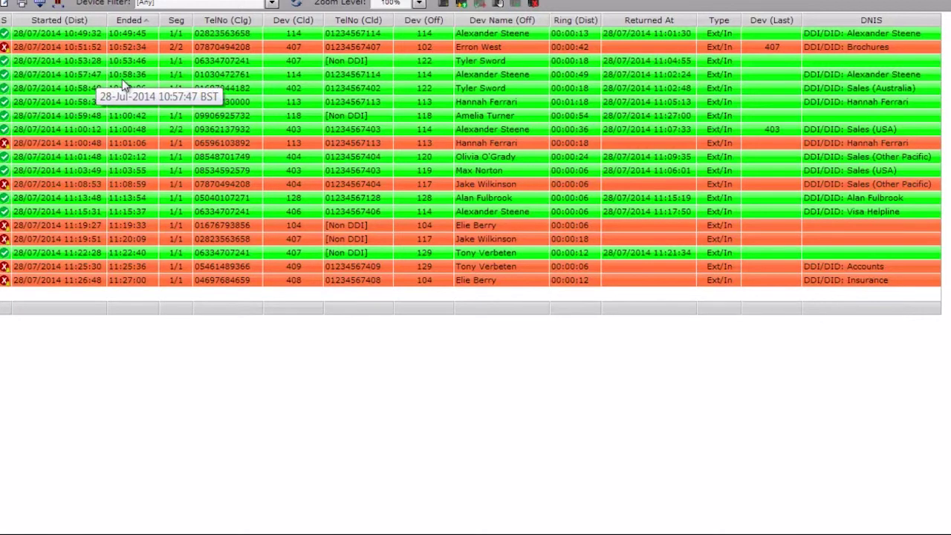
right_click(5, 50)
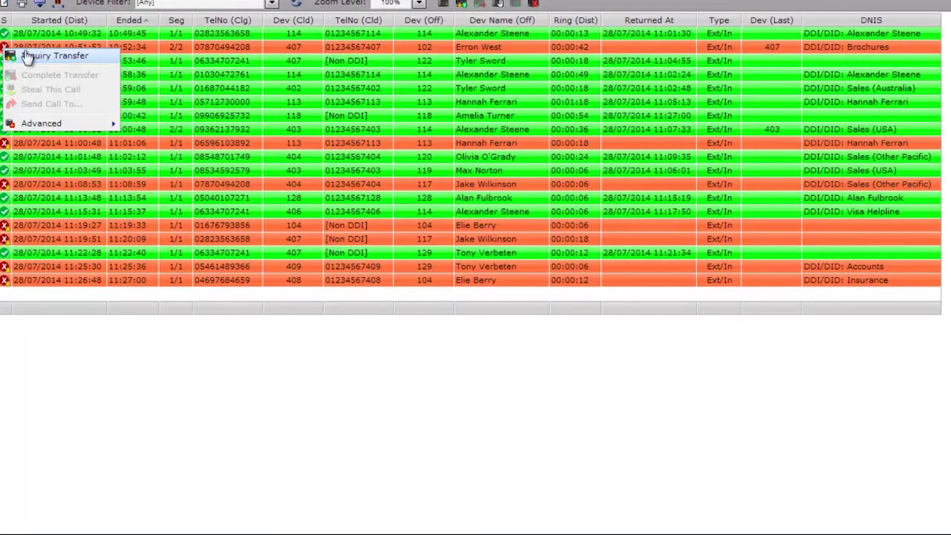
click(361, 421)
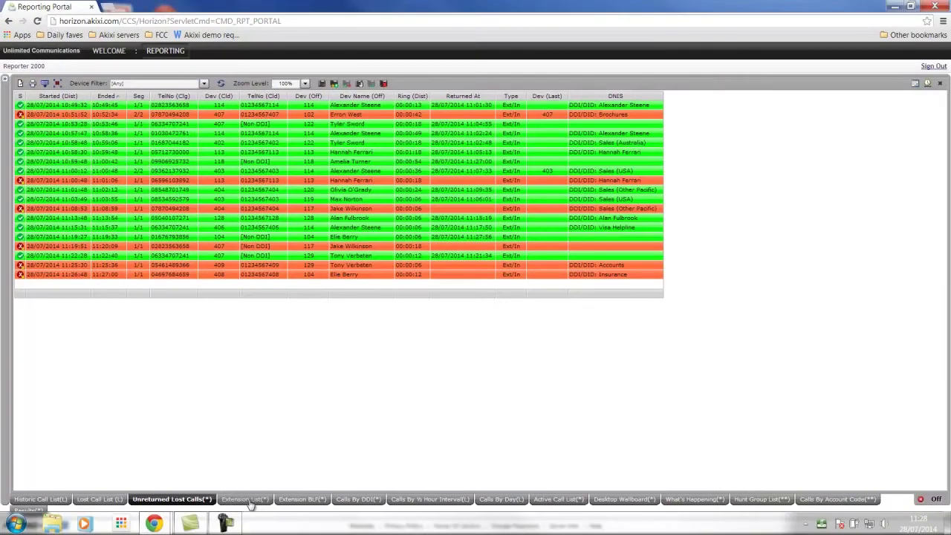
Open the Extension List report and set its zoom level to 125%.
click(251, 502)
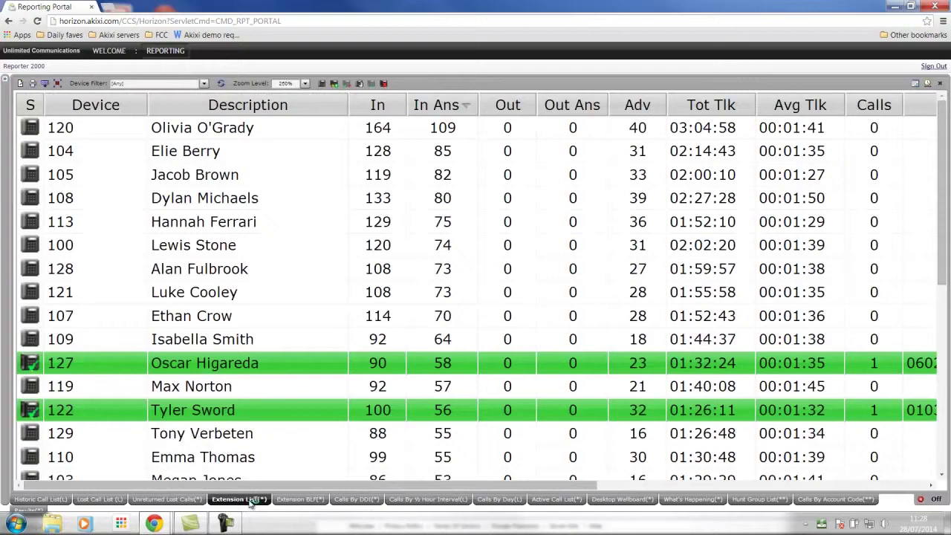
click(304, 84)
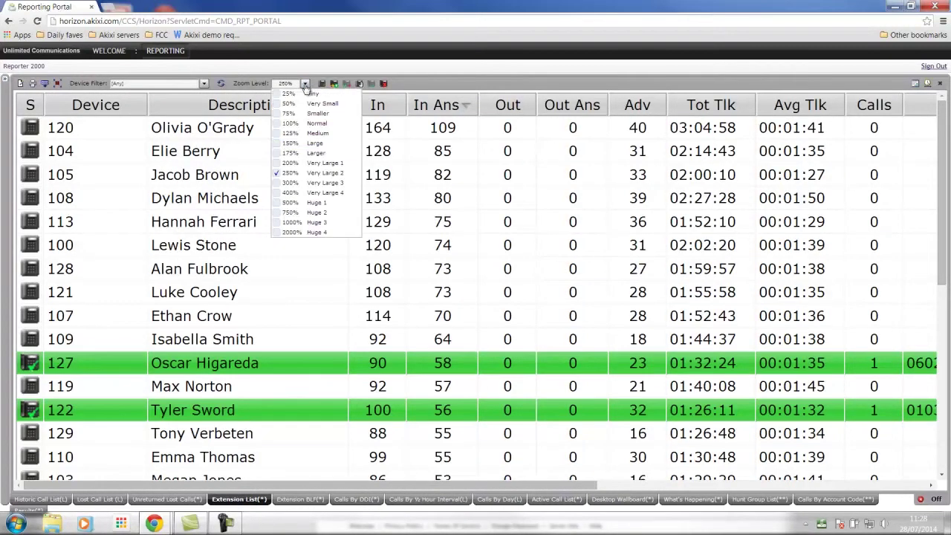
click(280, 133)
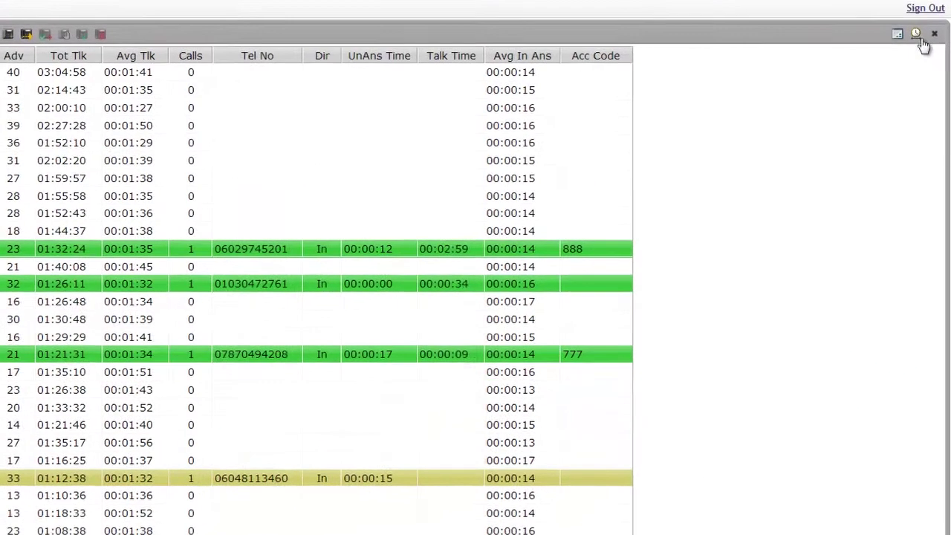
Switch the Extension List's time period from real time to This Week.
click(928, 82)
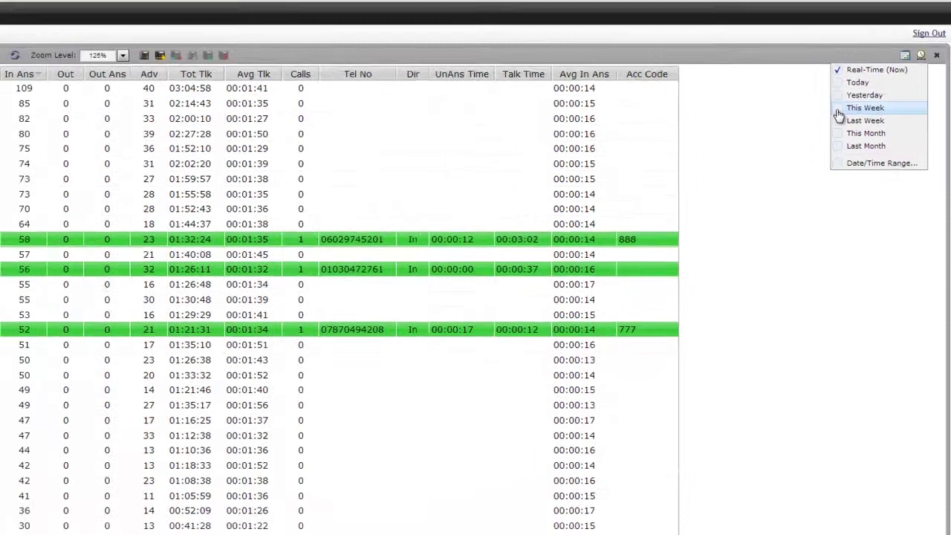
click(839, 112)
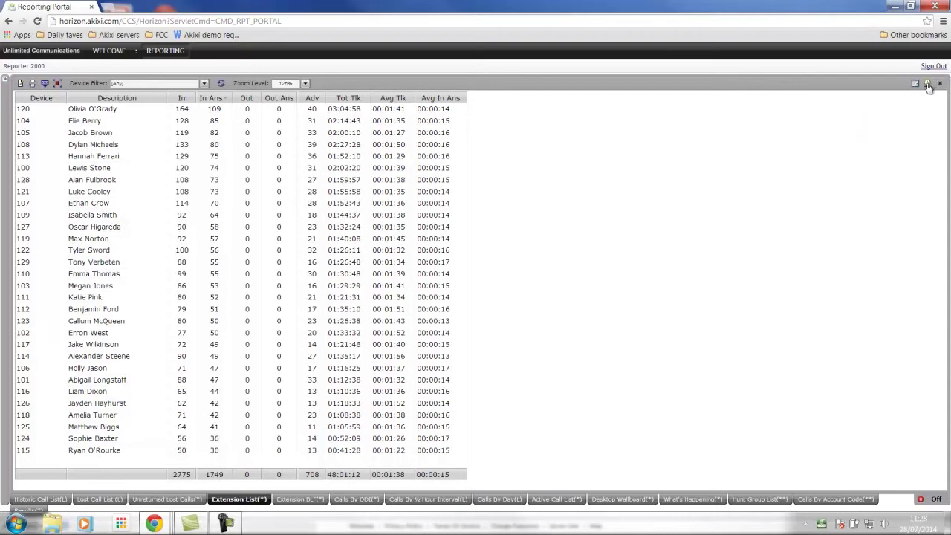
click(928, 84)
Return the Extension List to Real-Time (Now) and move its Change Report window right.
click(863, 95)
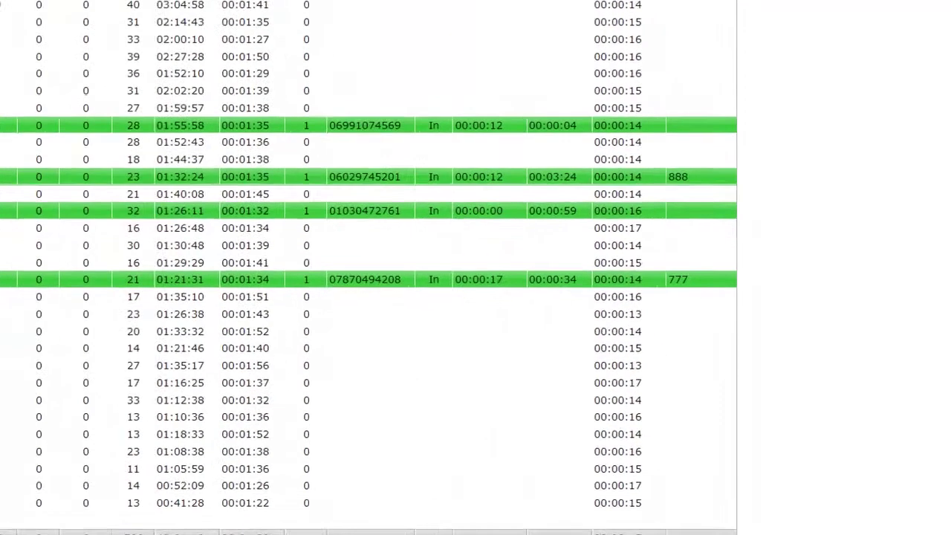
drag(372, 42, 499, 47)
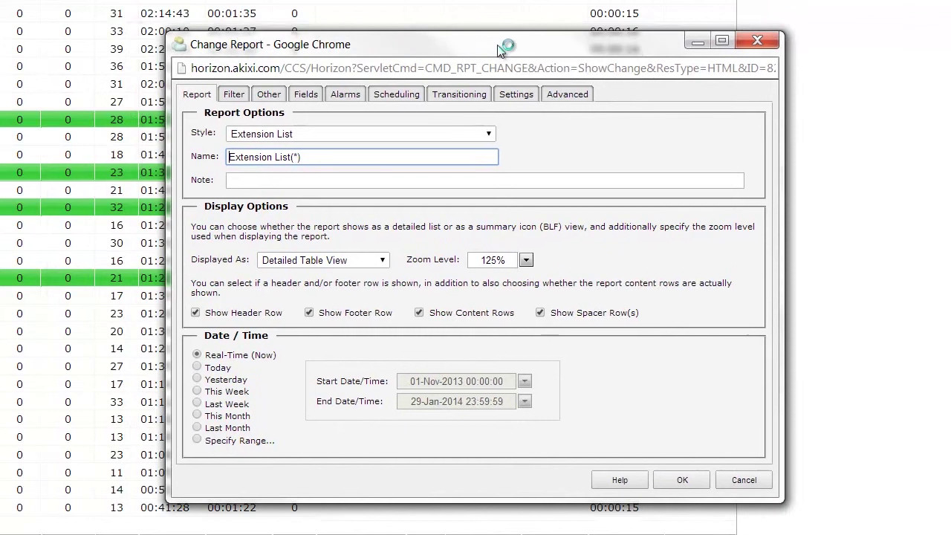
Review the report's Fields list and browse the Add... categories without adding anything.
click(305, 94)
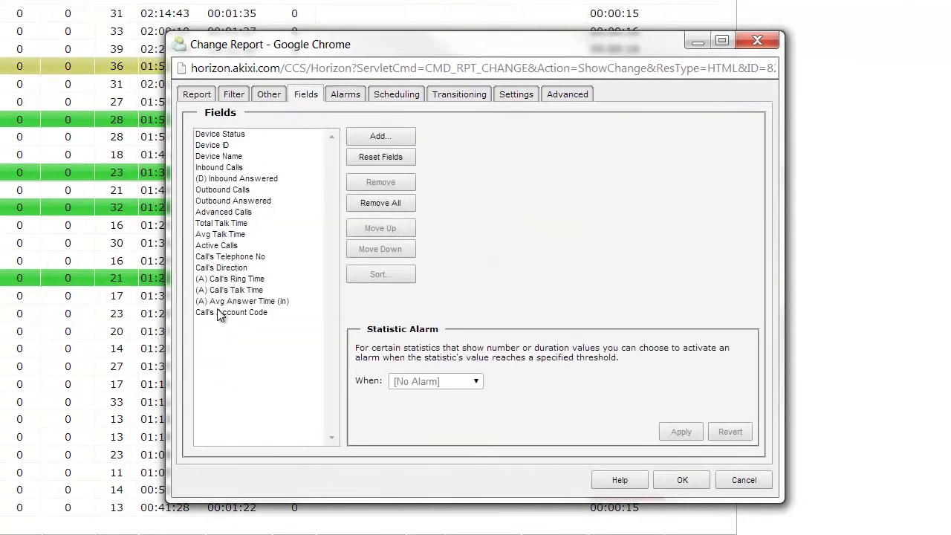
click(379, 139)
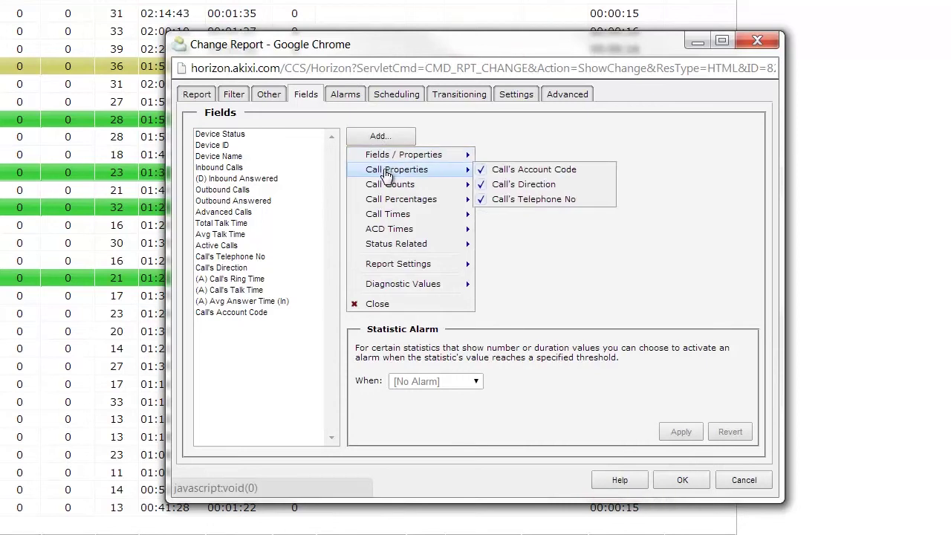
mouse_move(385, 190)
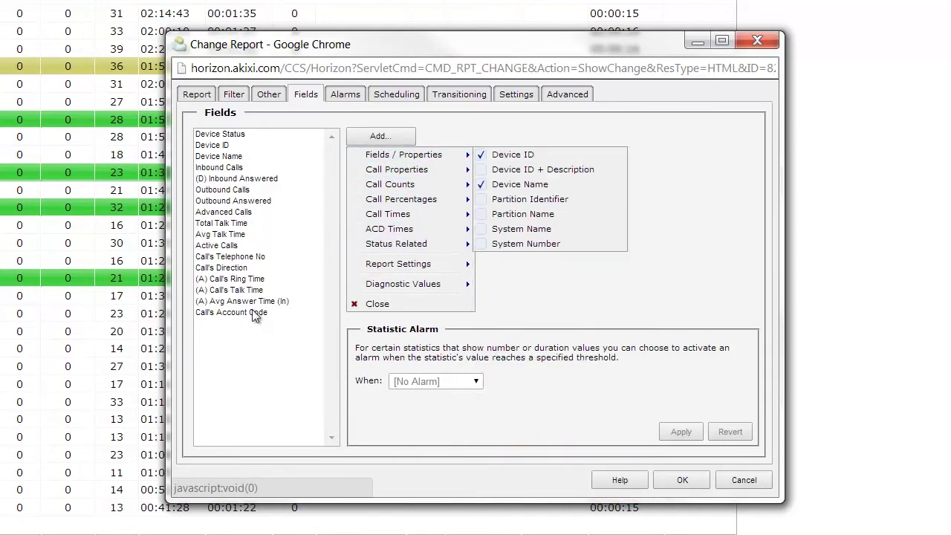
click(227, 385)
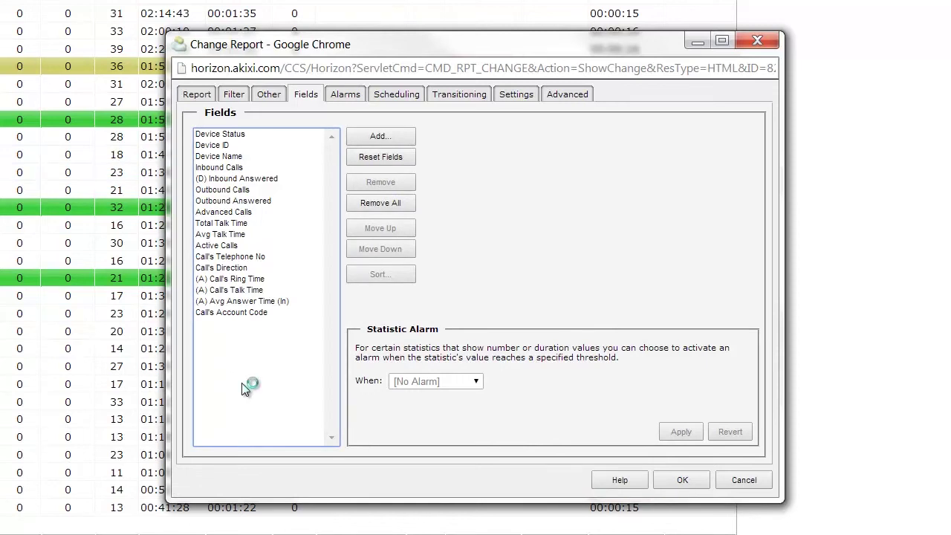
Check alarms on Ring Time and Talk Time, with Talk Time flagged Higher Than 2m 0s.
click(240, 280)
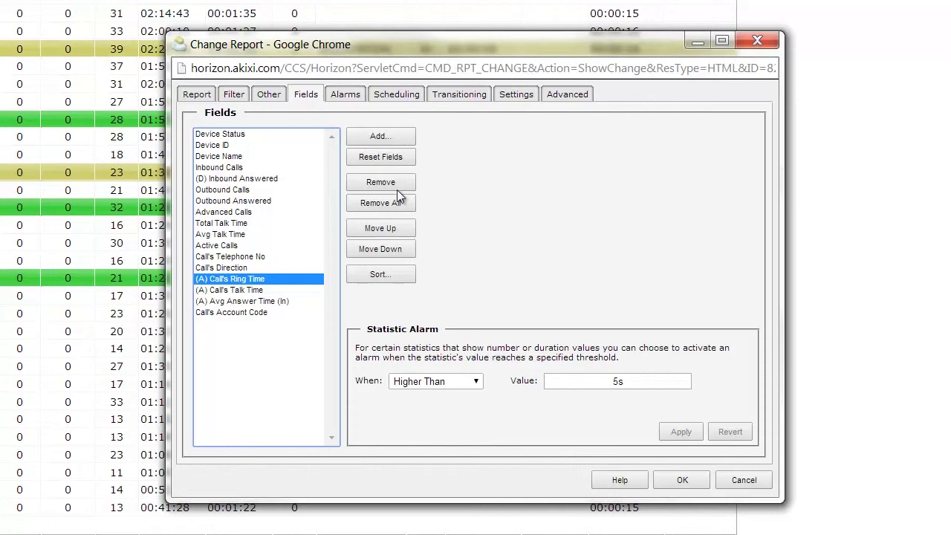
click(228, 289)
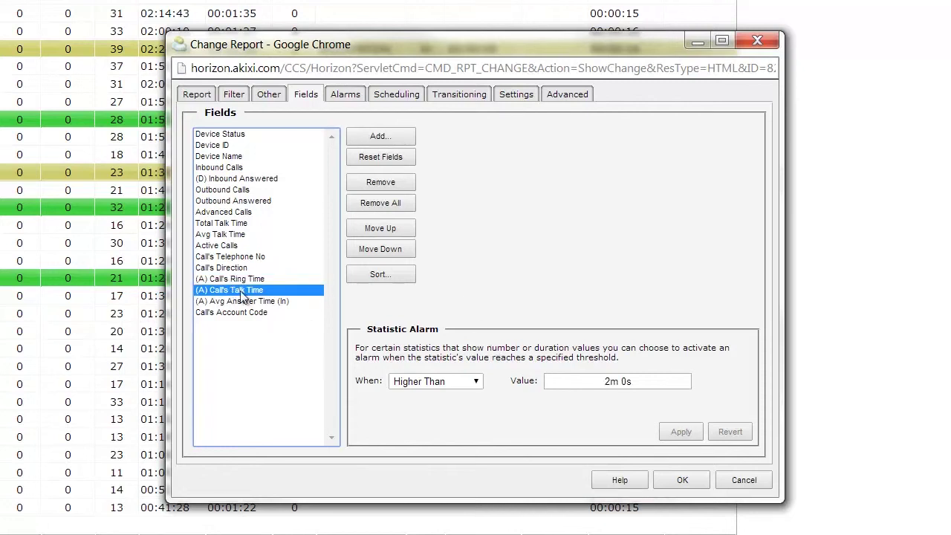
click(476, 381)
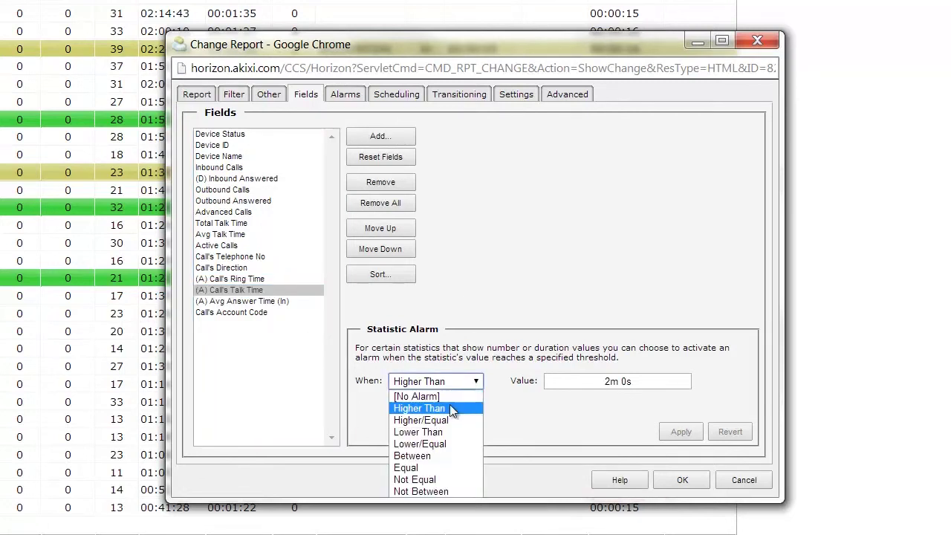
click(450, 406)
click(665, 383)
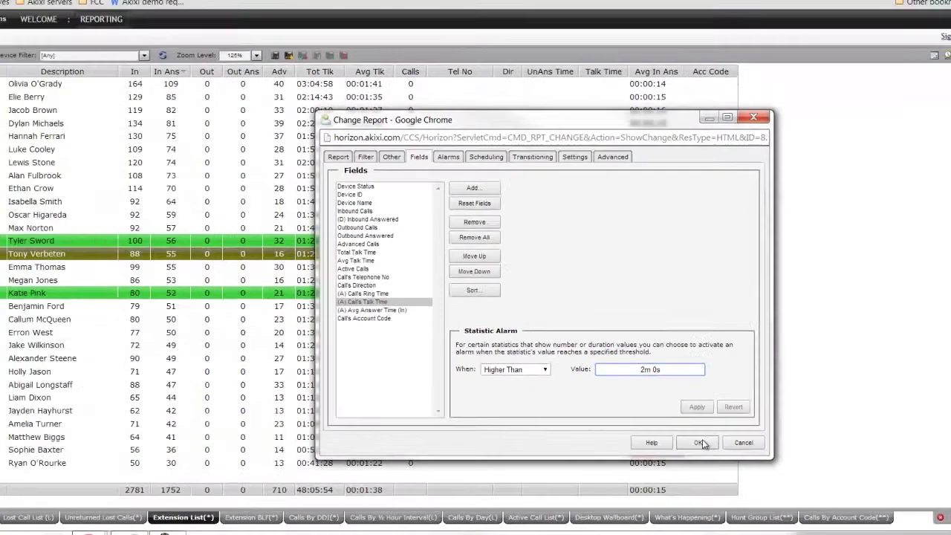
Apply the report settings, then start sending extension 114's call elsewhere but cancel it.
click(745, 479)
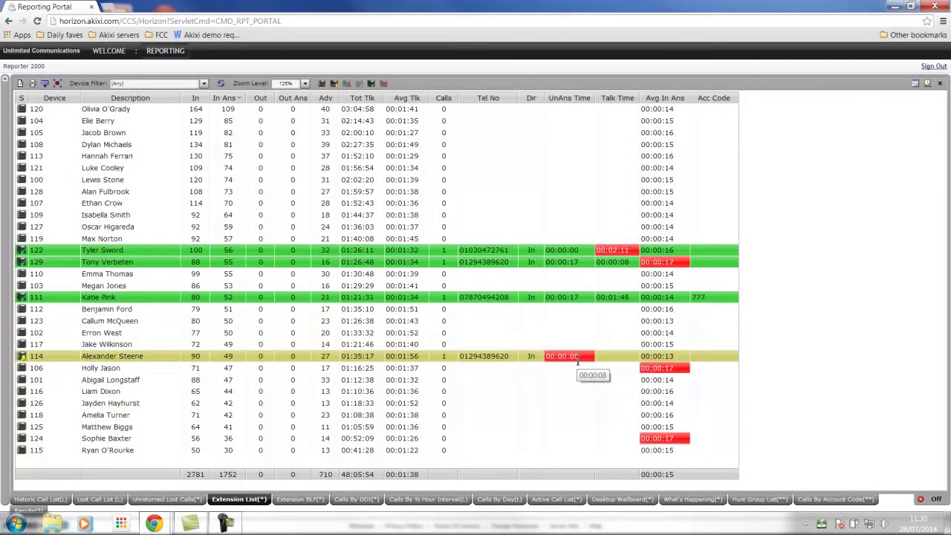
right_click(21, 356)
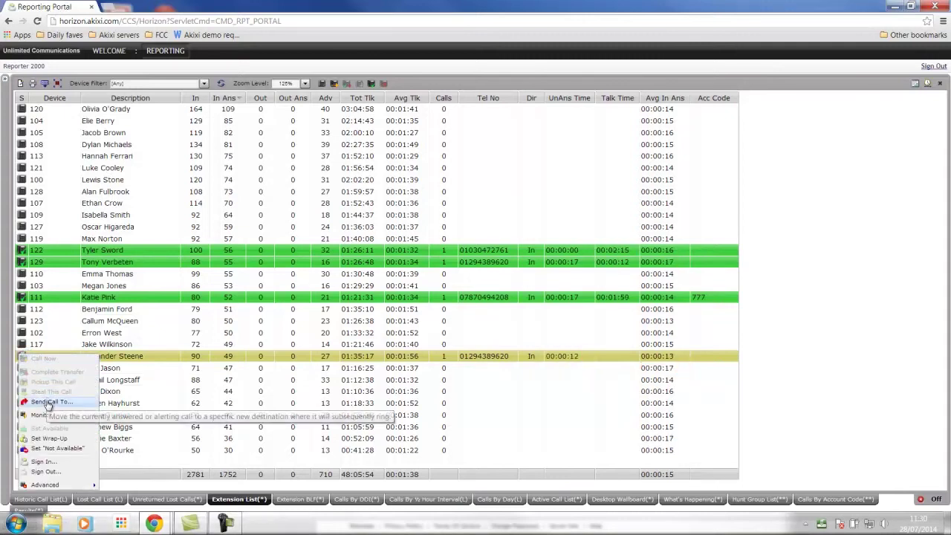
click(48, 403)
click(554, 282)
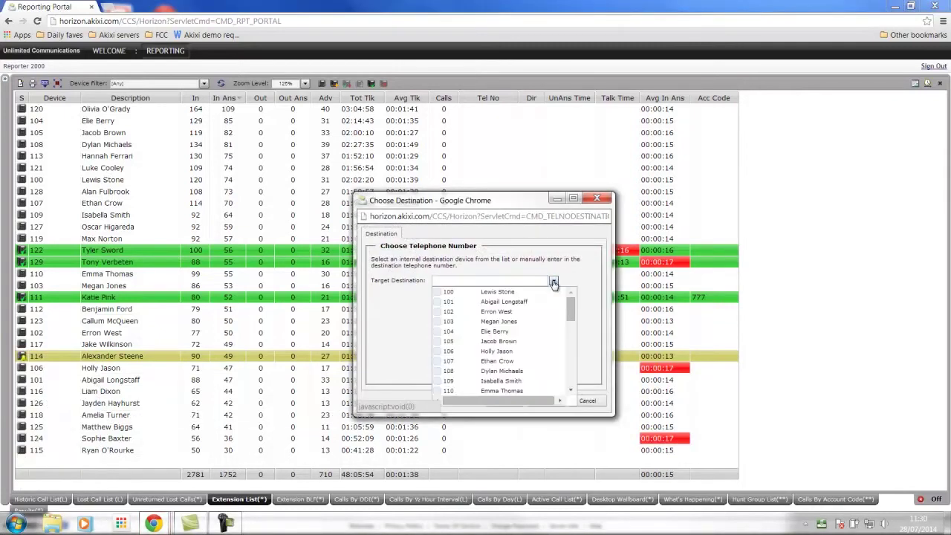
click(401, 357)
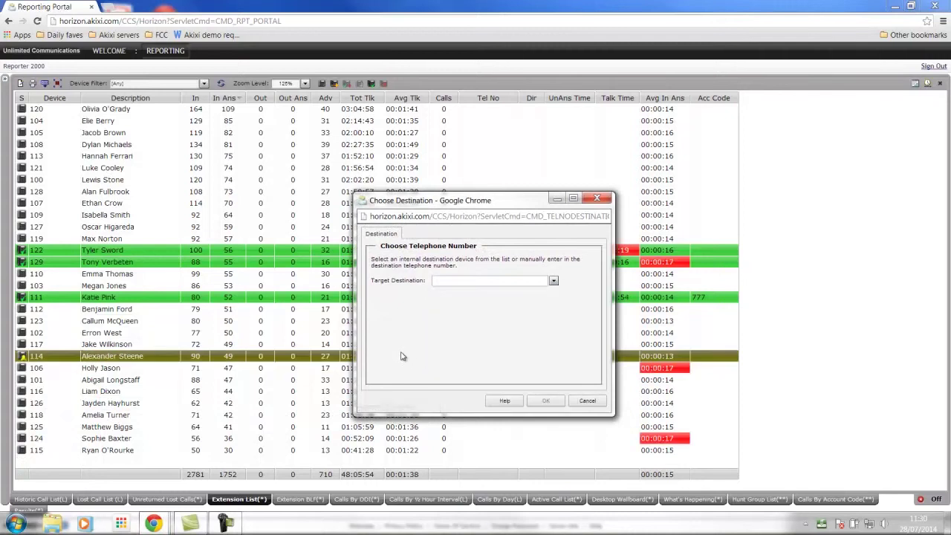
click(588, 402)
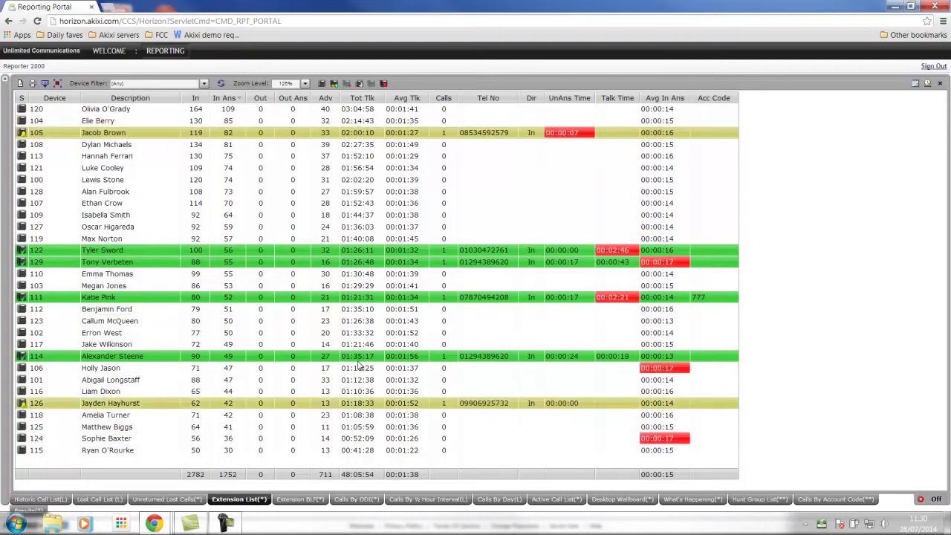
Glance at extension 100's call actions, then sort extensions by total talk time, highest first.
right_click(23, 181)
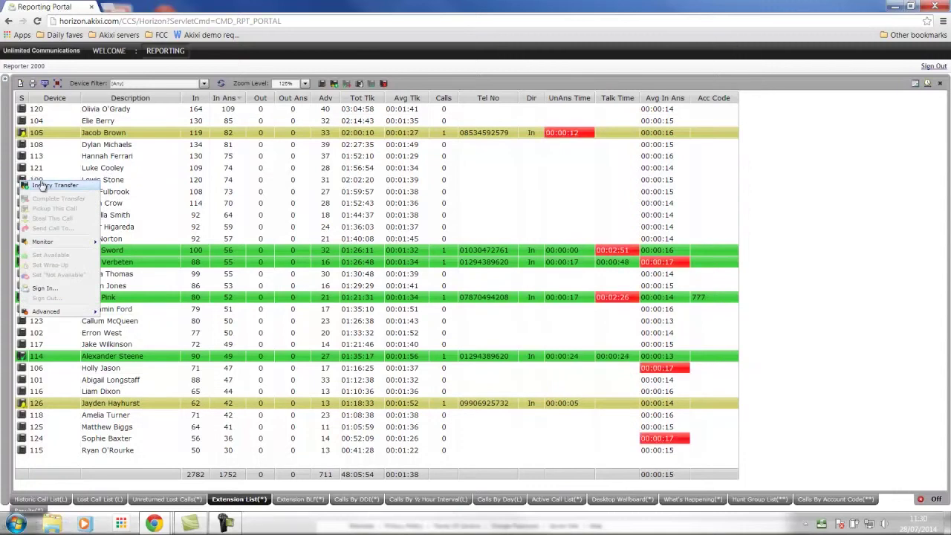
click(504, 86)
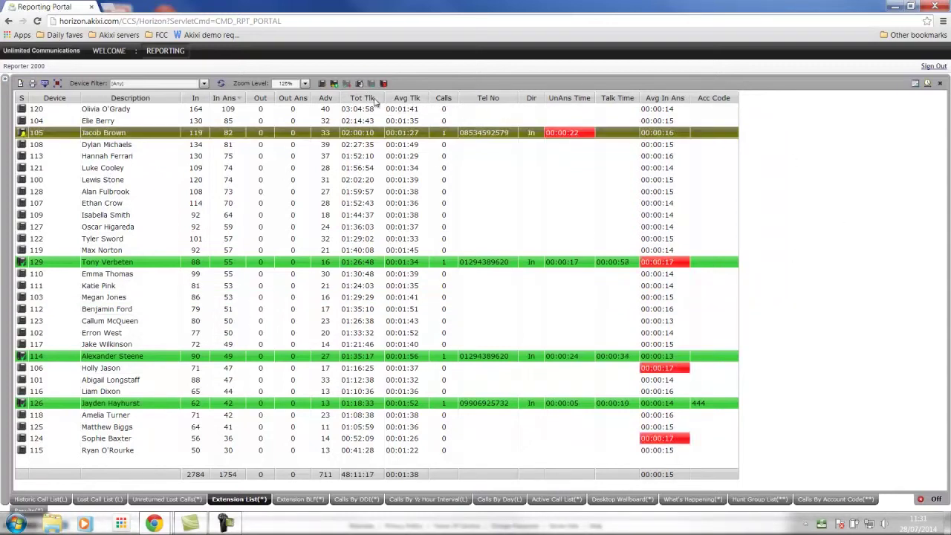
click(368, 101)
click(368, 101)
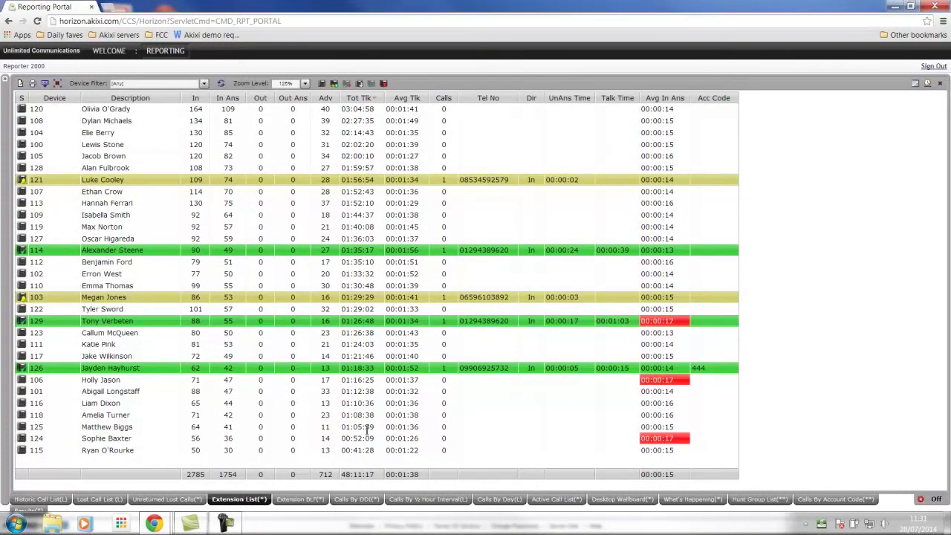
Sort by answered inbound calls in reverse order, then switch to the Extension BLF report.
click(227, 98)
click(228, 99)
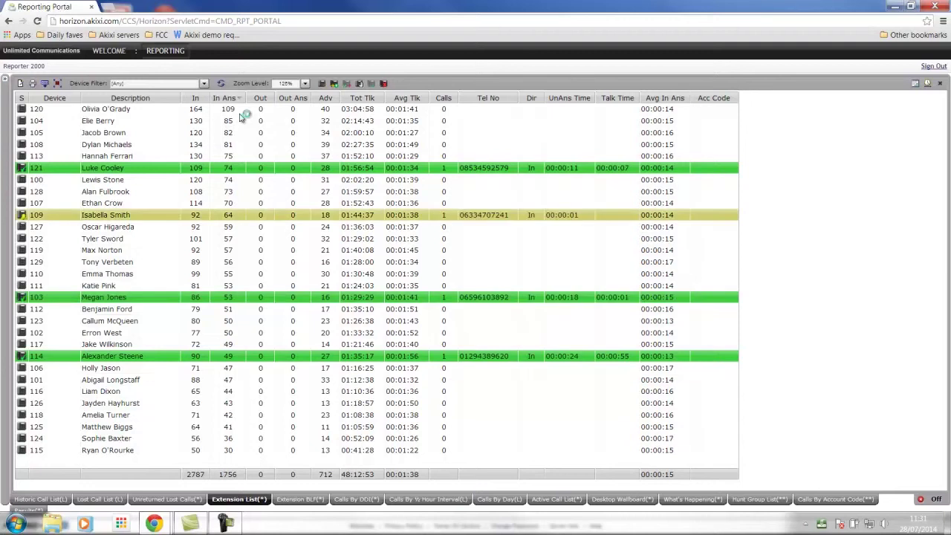
click(298, 499)
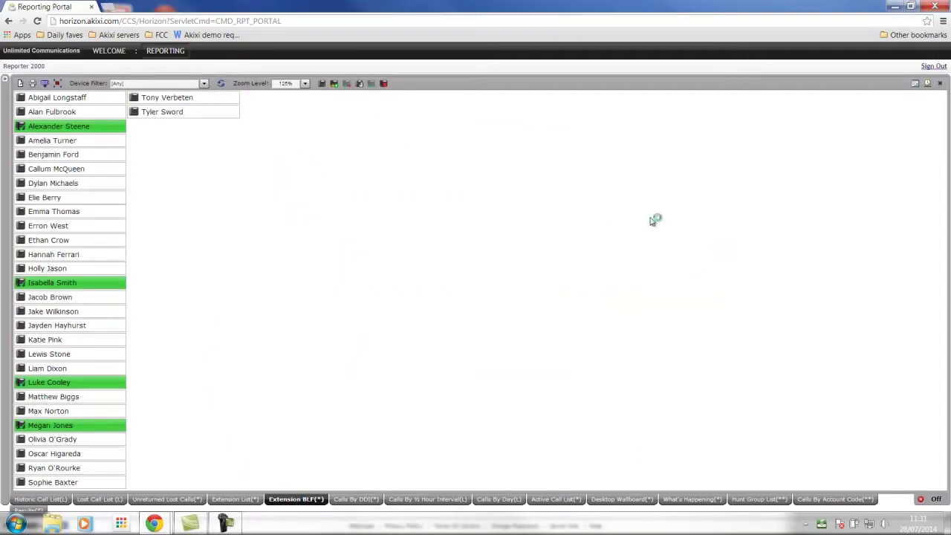
click(912, 7)
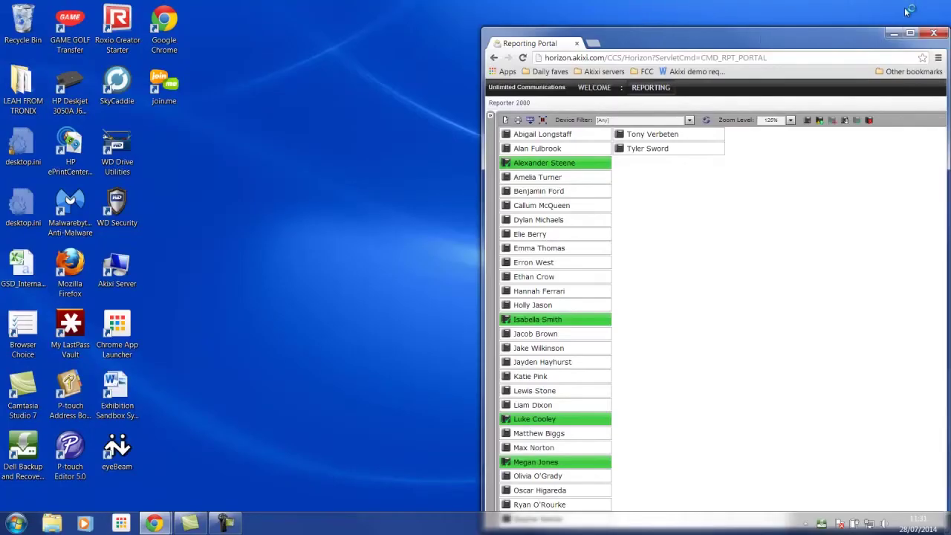
drag(806, 6, 335, 7)
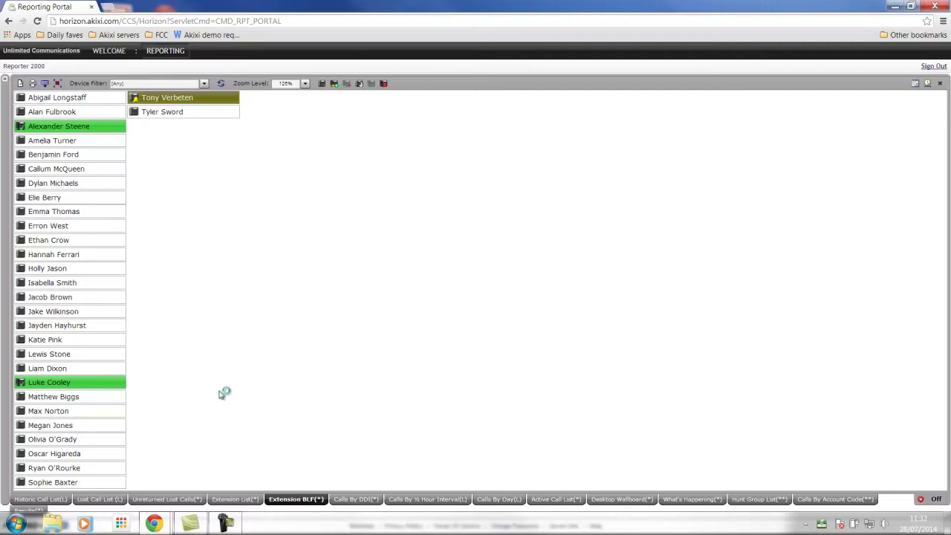
mouse_move(111, 382)
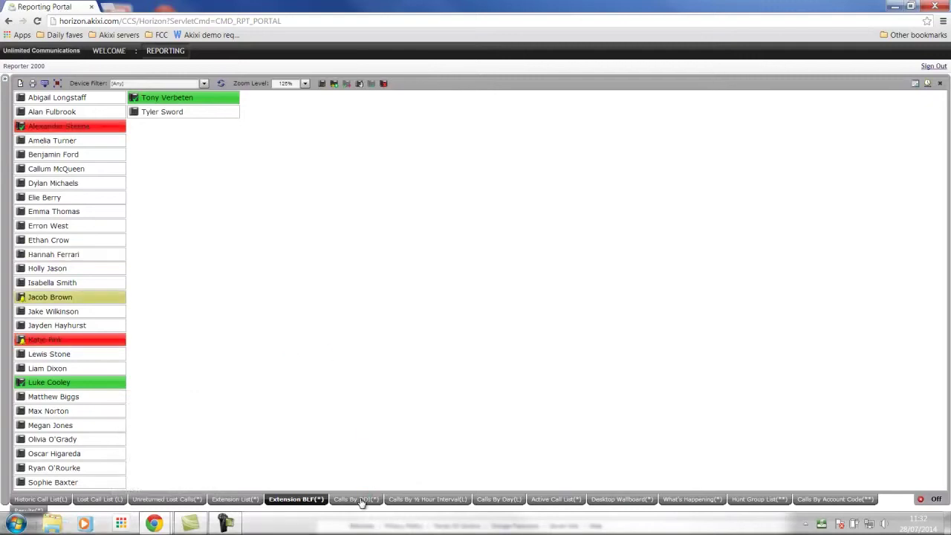
Open the Calls By DDI report and keep its time range on Real-Time (Now).
click(355, 500)
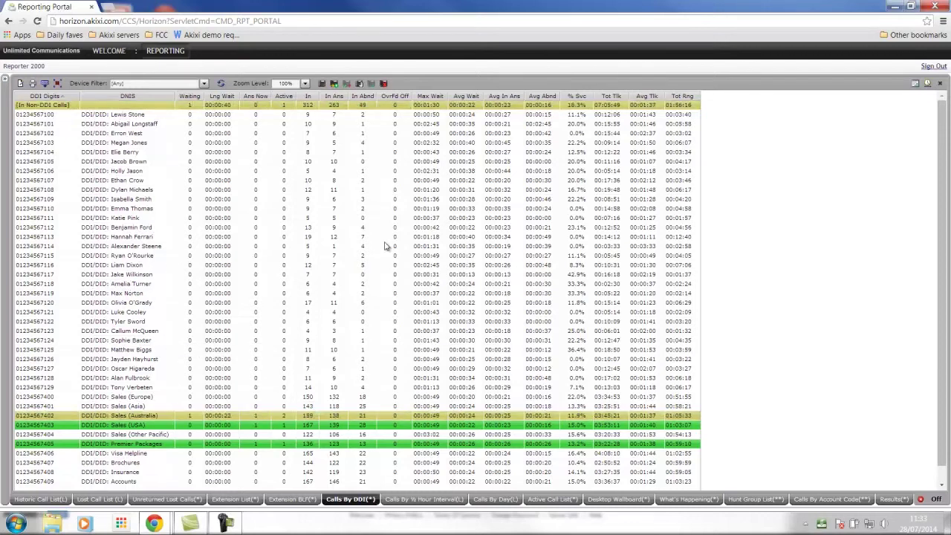
click(927, 85)
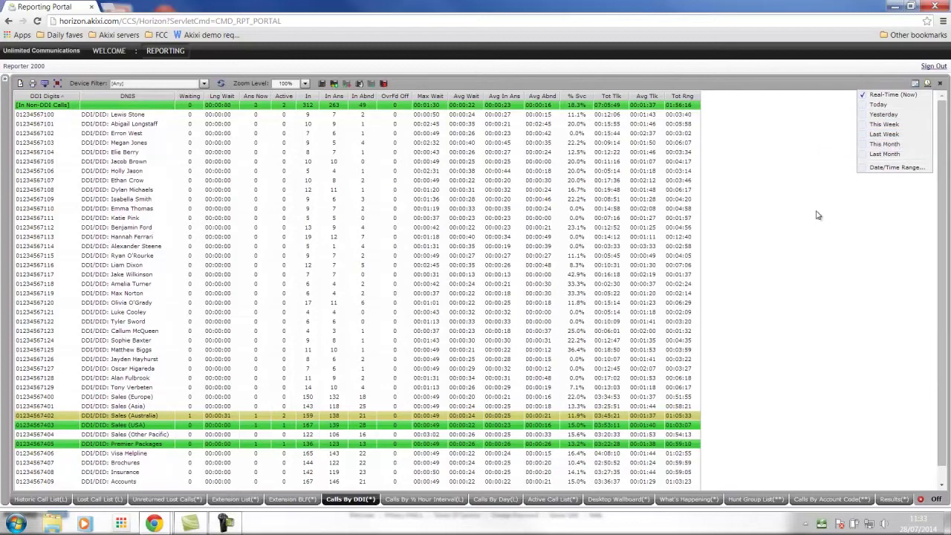
click(809, 236)
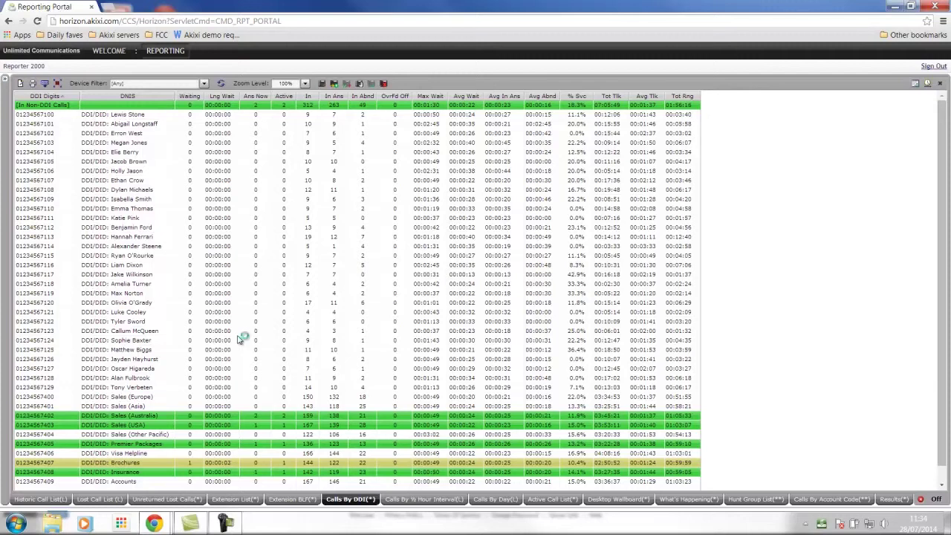
View the Calls By ½ Hour Interval report, then Calls By Day for 21–27/07/2014.
click(408, 500)
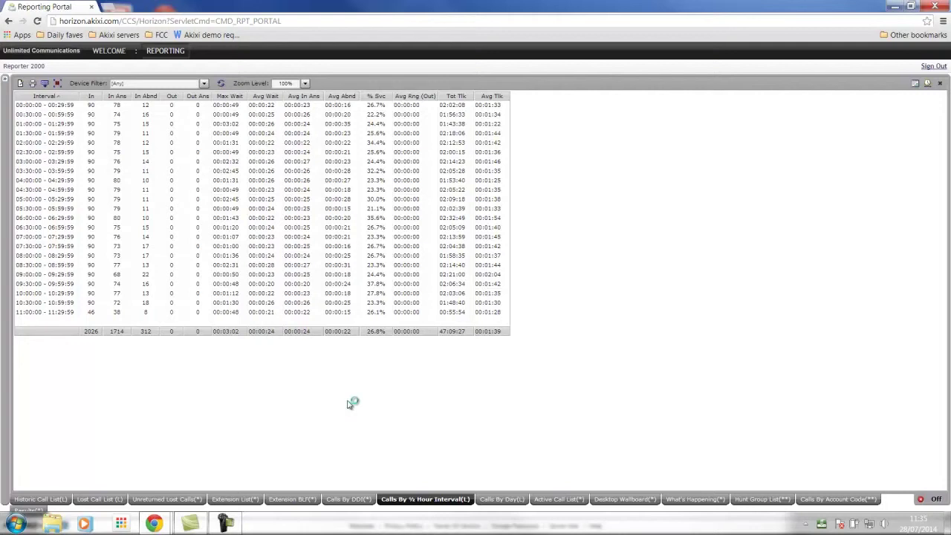
click(502, 499)
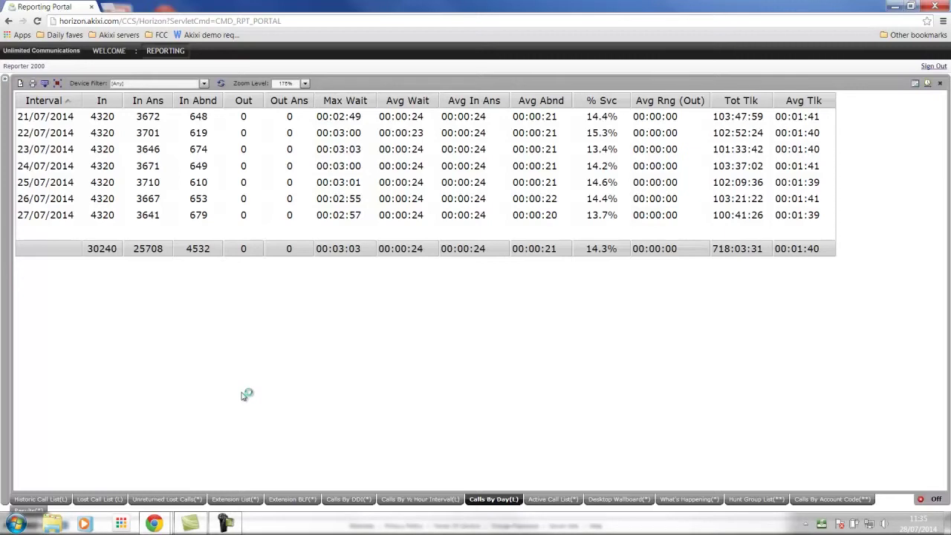
Return to the Desktop Wallboard report, now showing 2087 inbound calls and 48.2% service level.
click(611, 500)
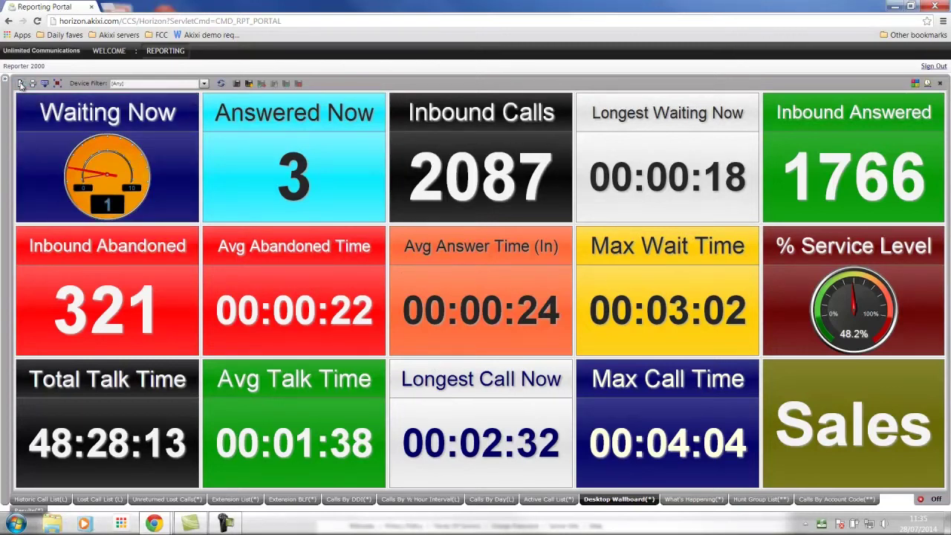
click(21, 84)
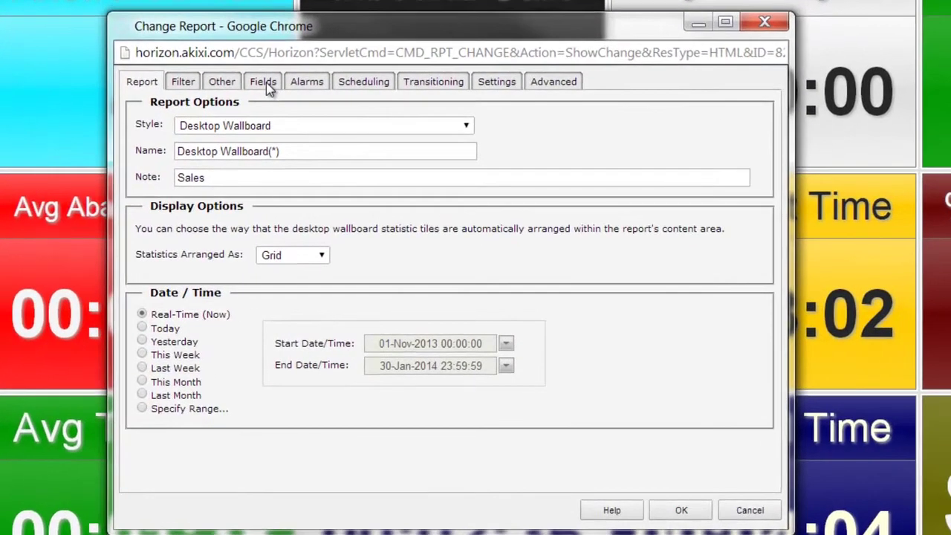
click(264, 83)
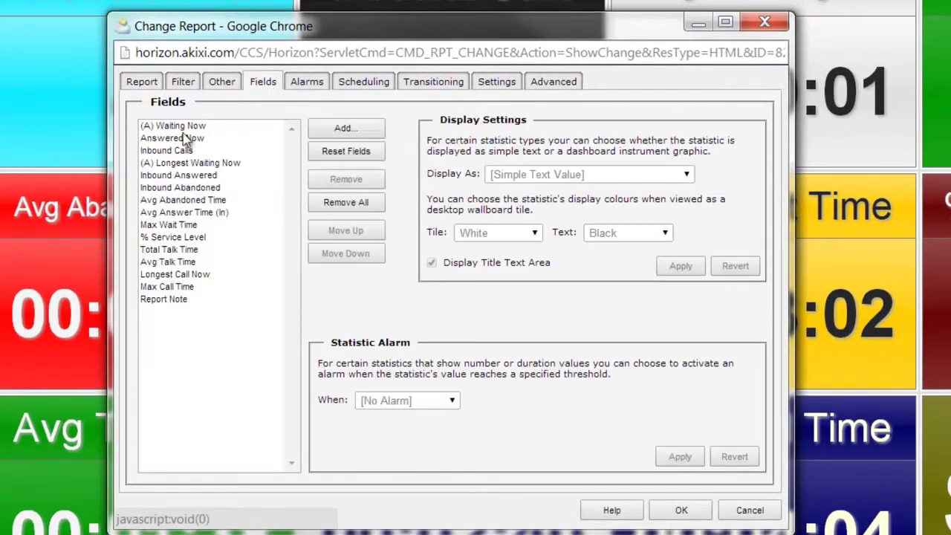
click(347, 129)
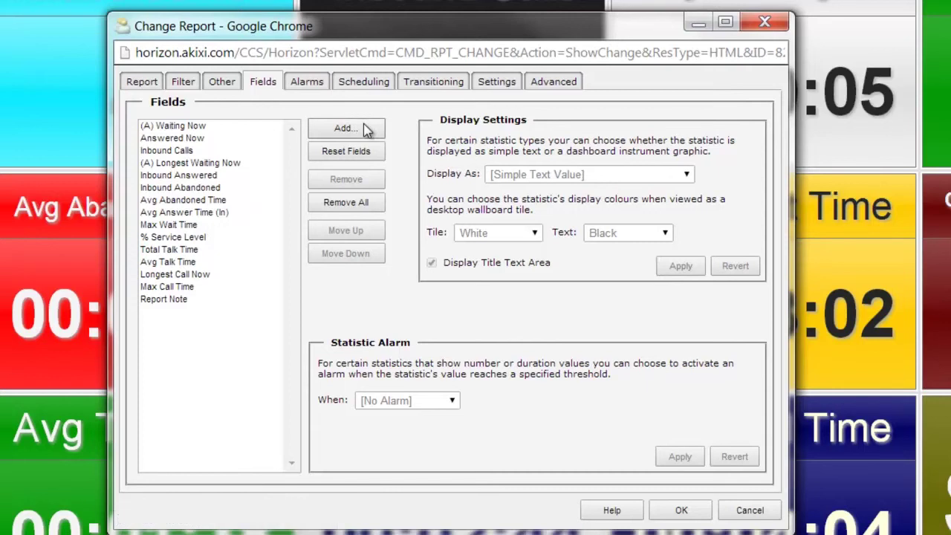
click(365, 129)
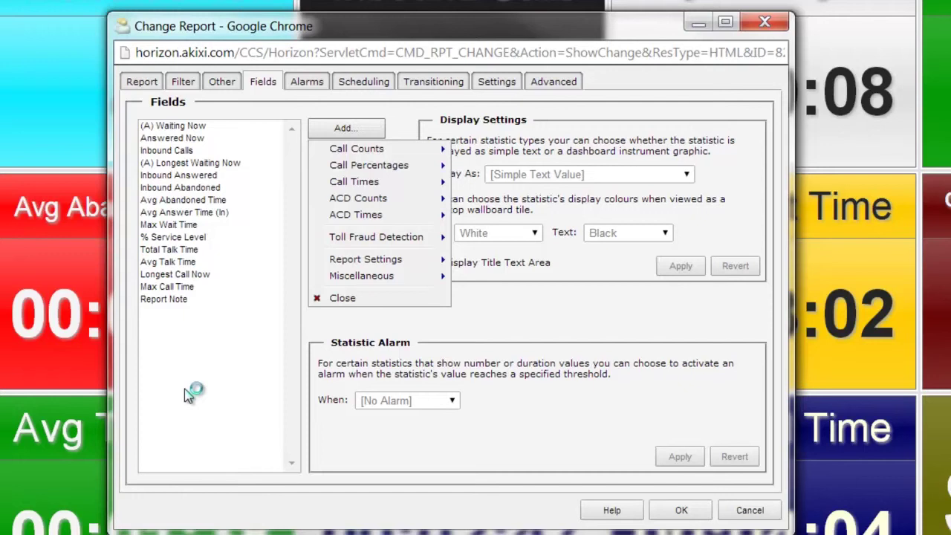
click(245, 223)
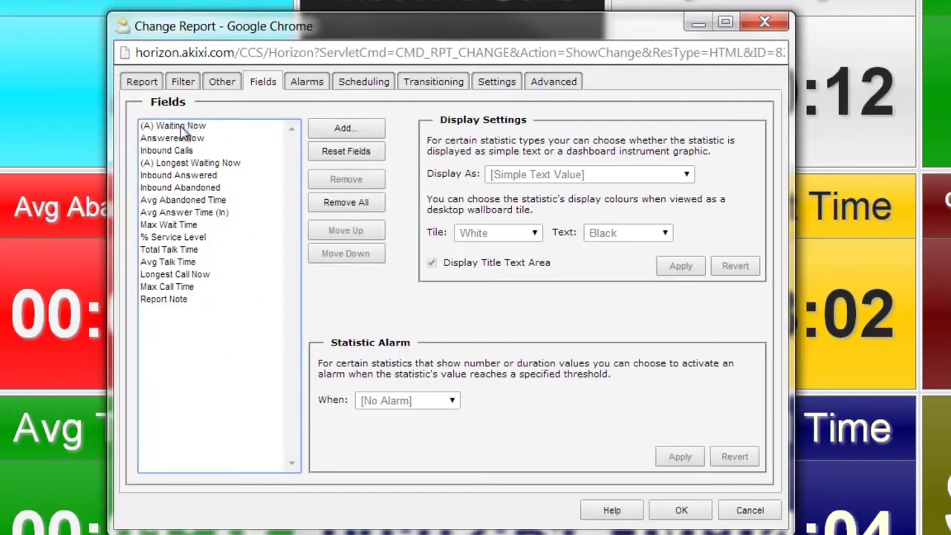
click(182, 128)
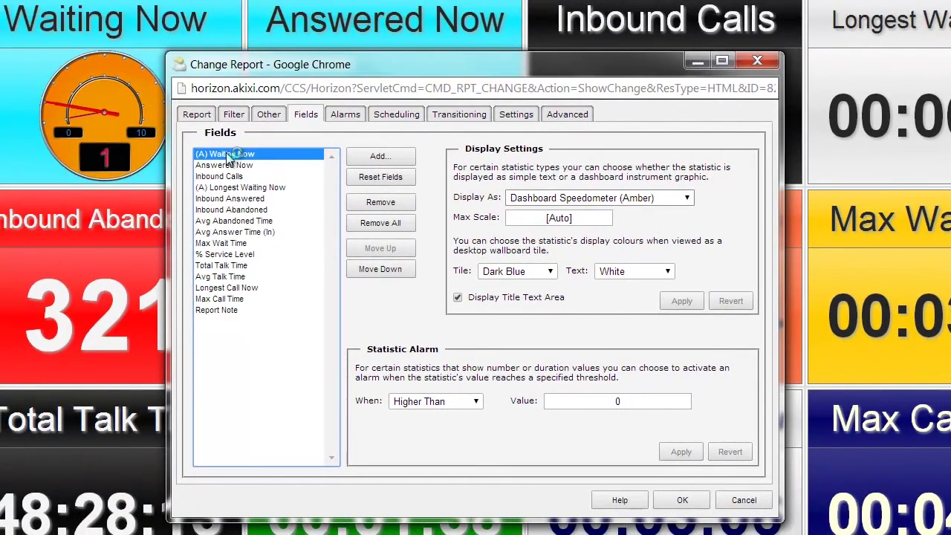
click(227, 189)
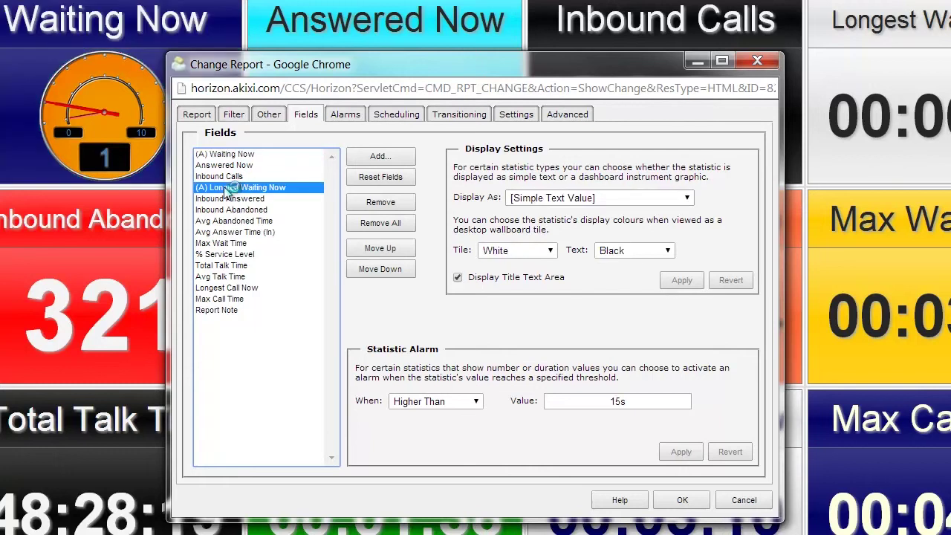
drag(553, 59, 465, 19)
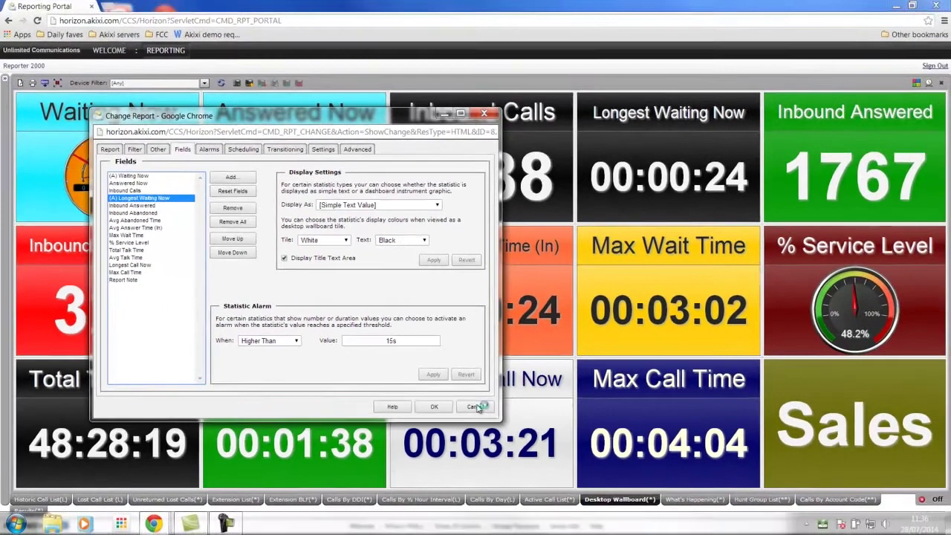
click(549, 417)
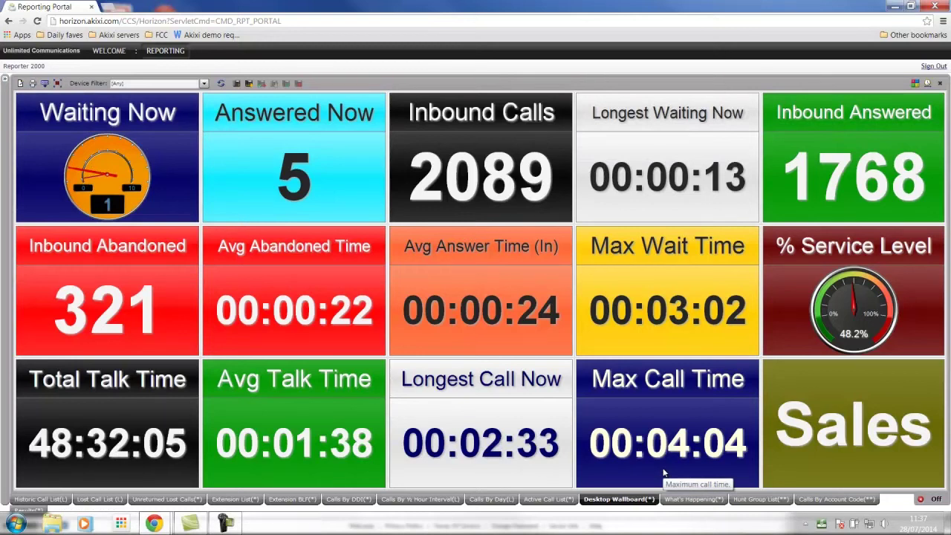
Show the Hunt Group List for groups 400–409, then restore the browser window to a smaller size.
click(761, 500)
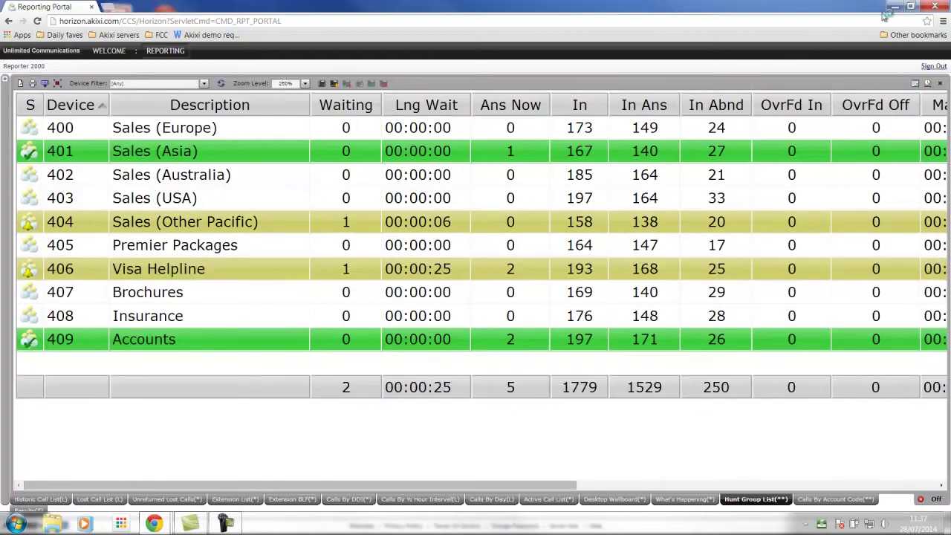
click(912, 7)
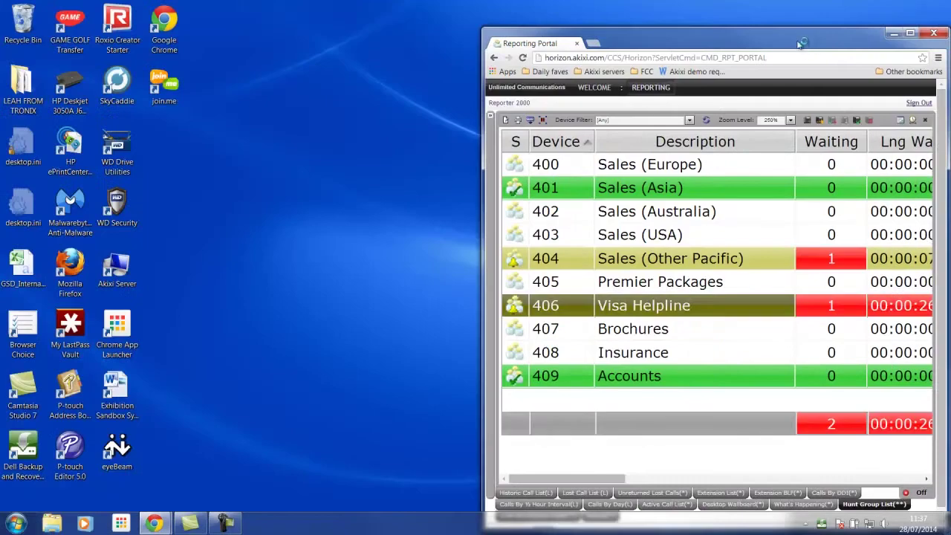
Tile the hunt group window left and add a right-half portal window showing the Desktop Wallboard.
drag(799, 42, 321, 20)
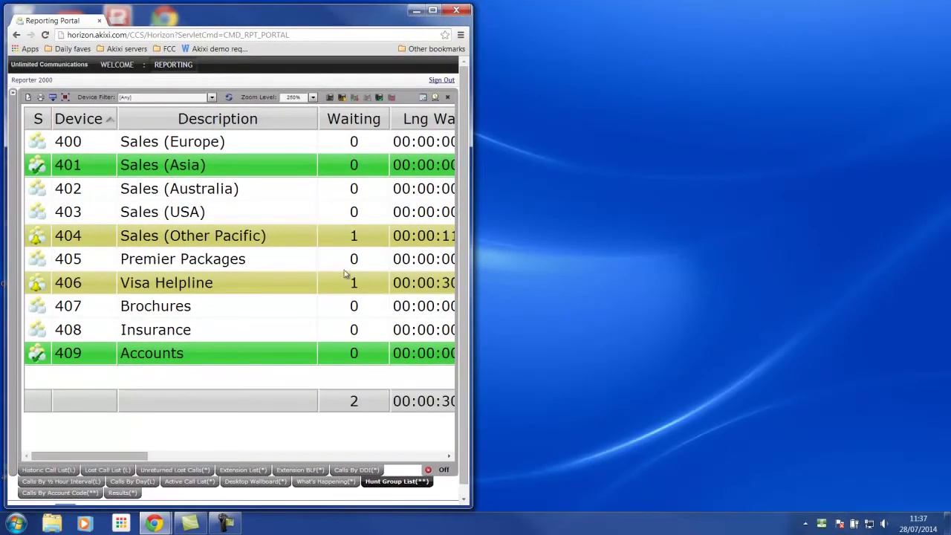
right_click(175, 66)
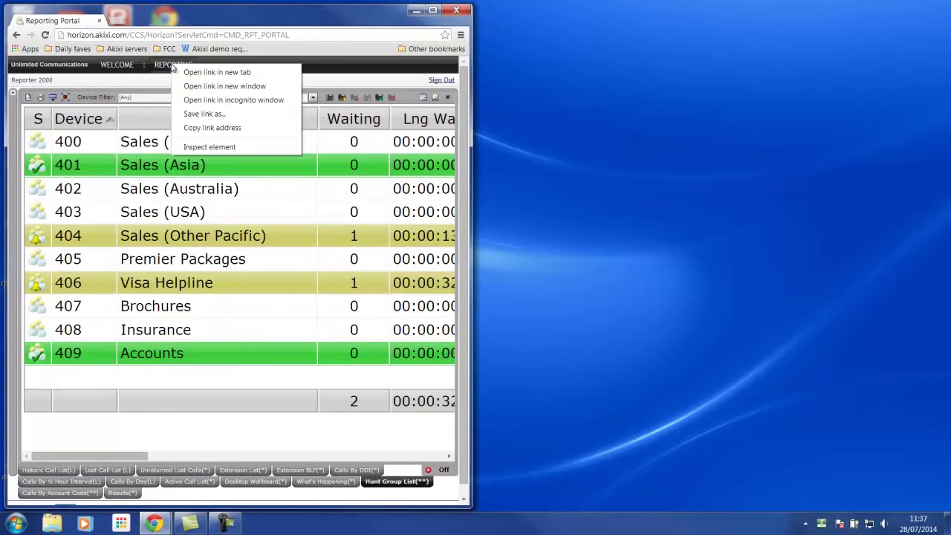
click(202, 87)
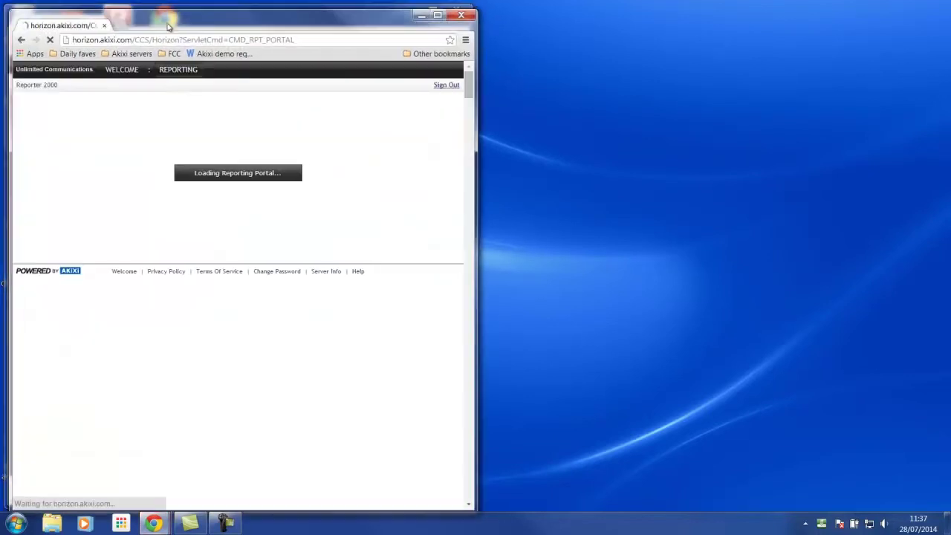
drag(200, 13, 664, 11)
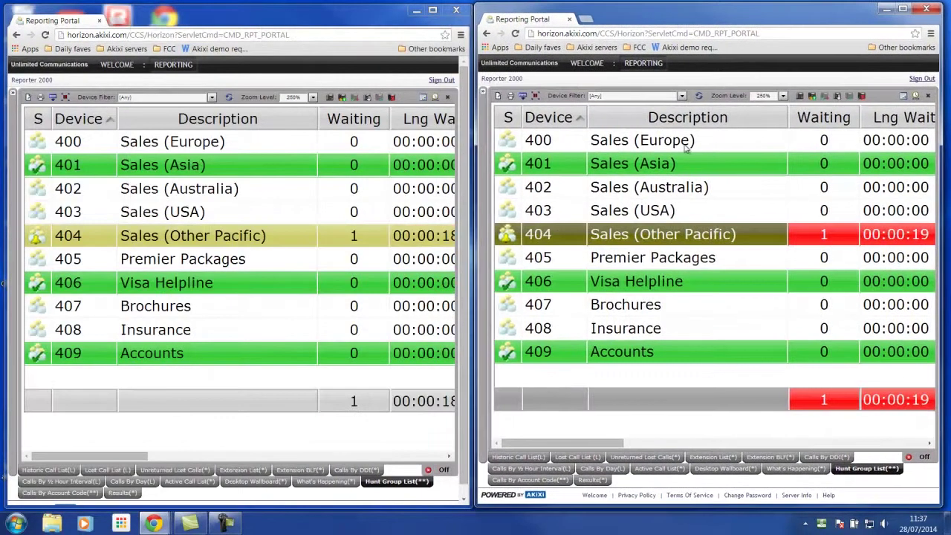
click(726, 469)
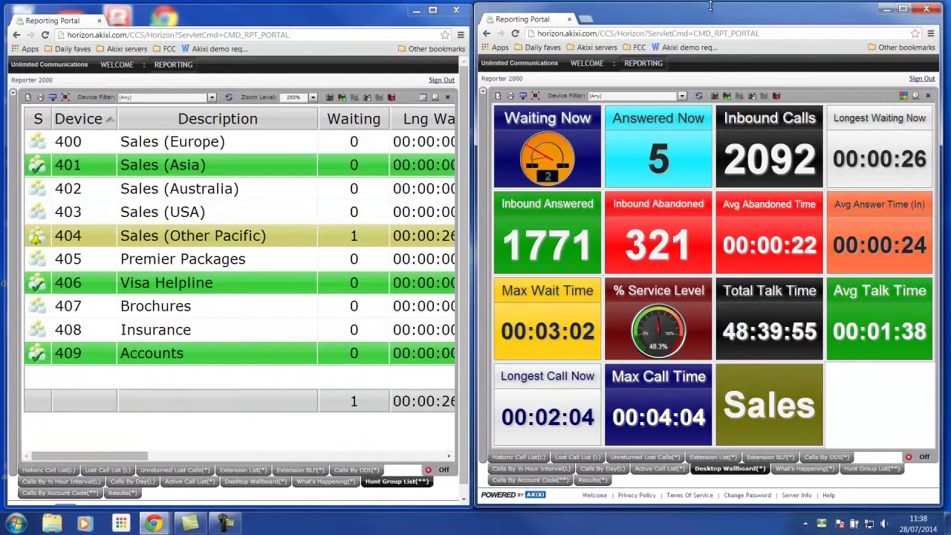
drag(711, 6, 694, 198)
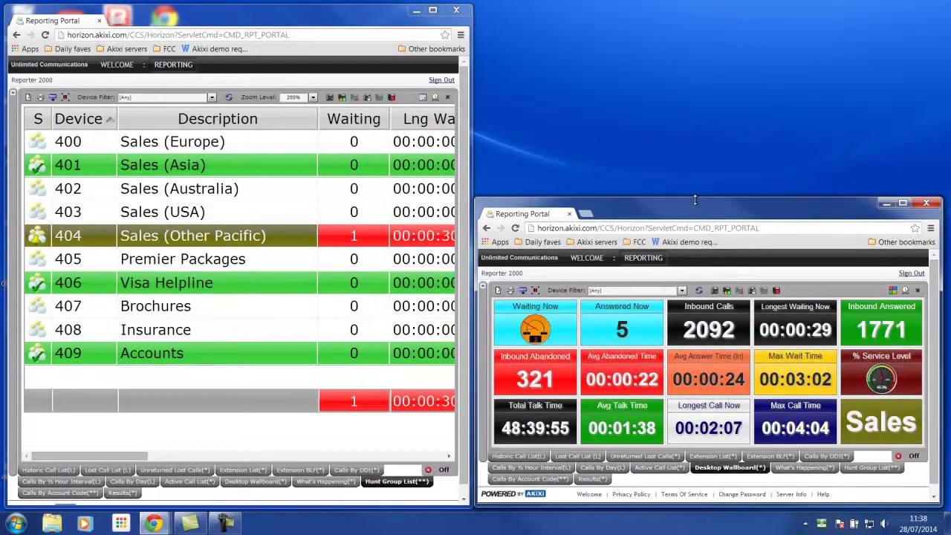
Open a third Reporting Portal window from the REPORTING link and move it higher up.
right_click(659, 260)
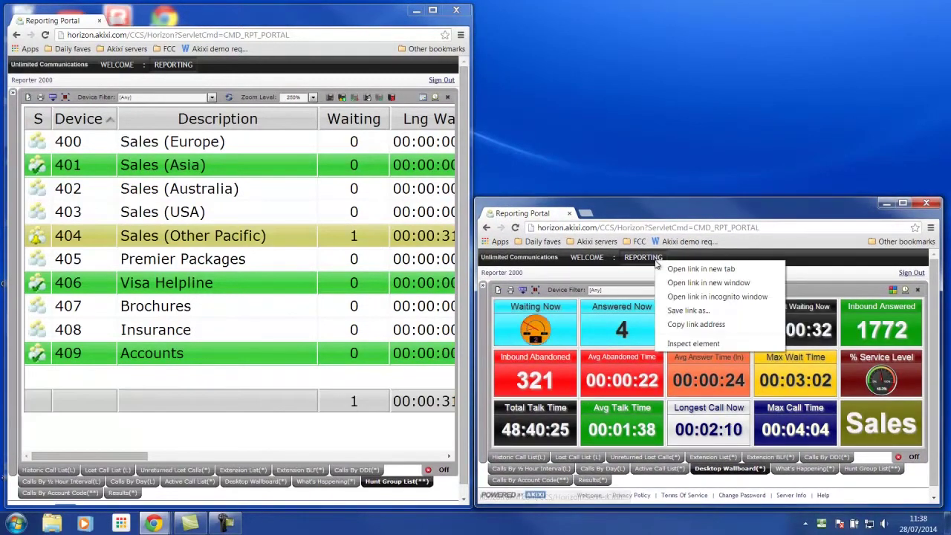
click(682, 281)
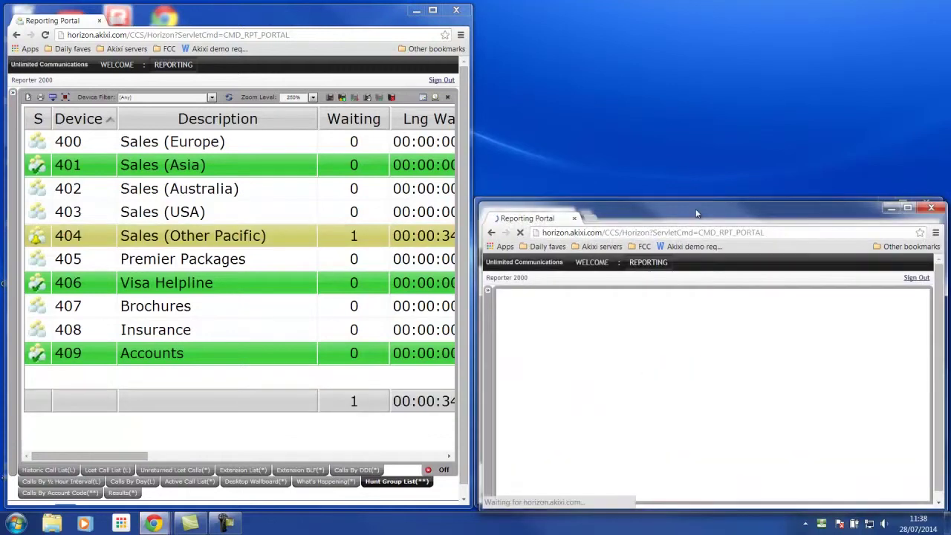
drag(696, 211, 695, 30)
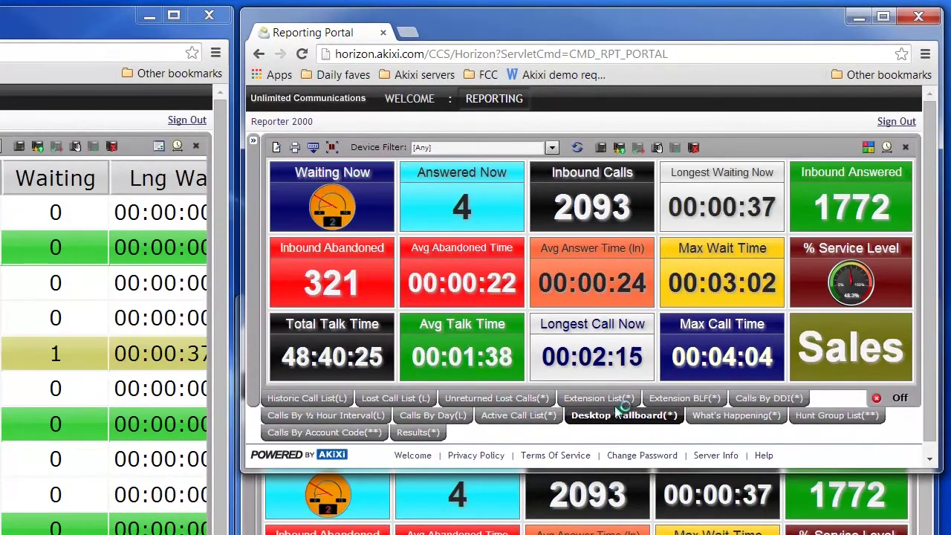
View the Extension List and Extension BLF grid, then close both right-hand portal windows.
click(605, 398)
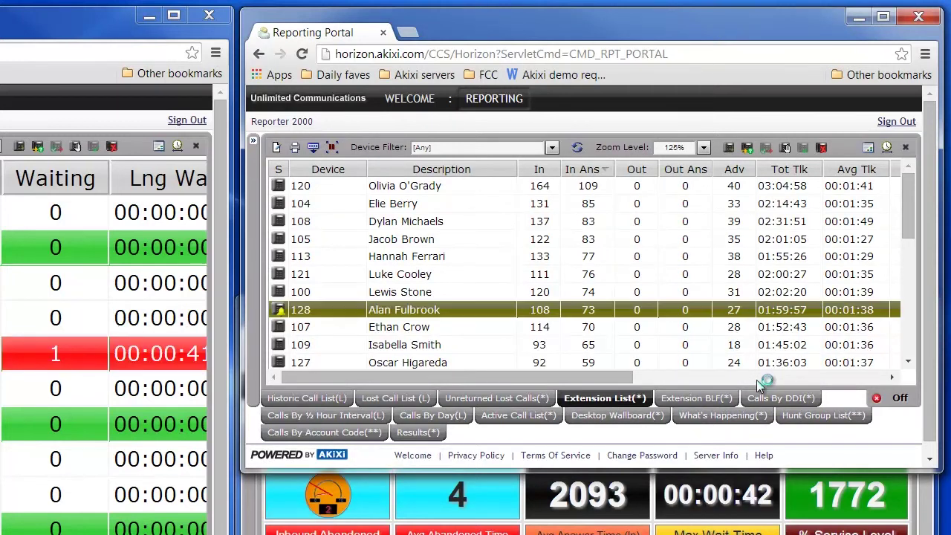
click(688, 399)
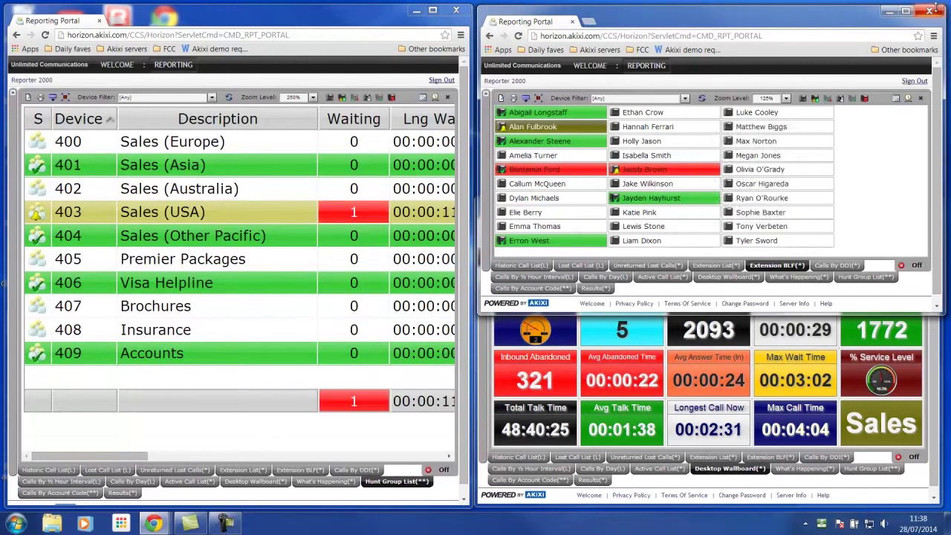
click(932, 13)
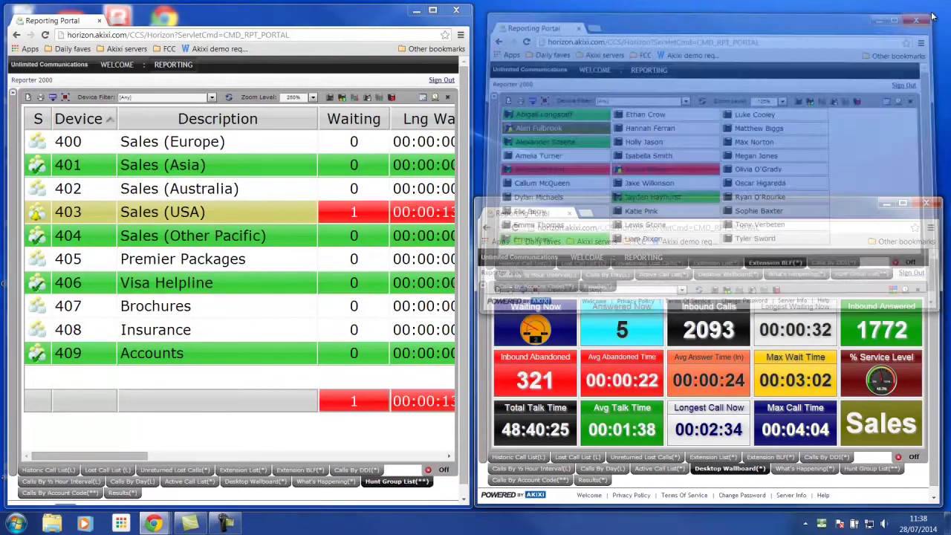
click(926, 202)
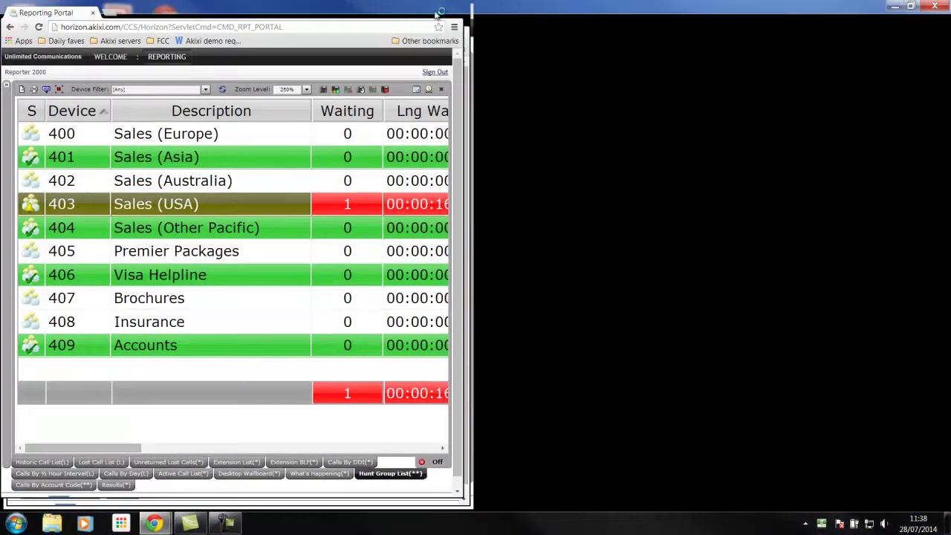
Maximize the window and show the Calls By Account Code report listing codes 000–999.
click(432, 9)
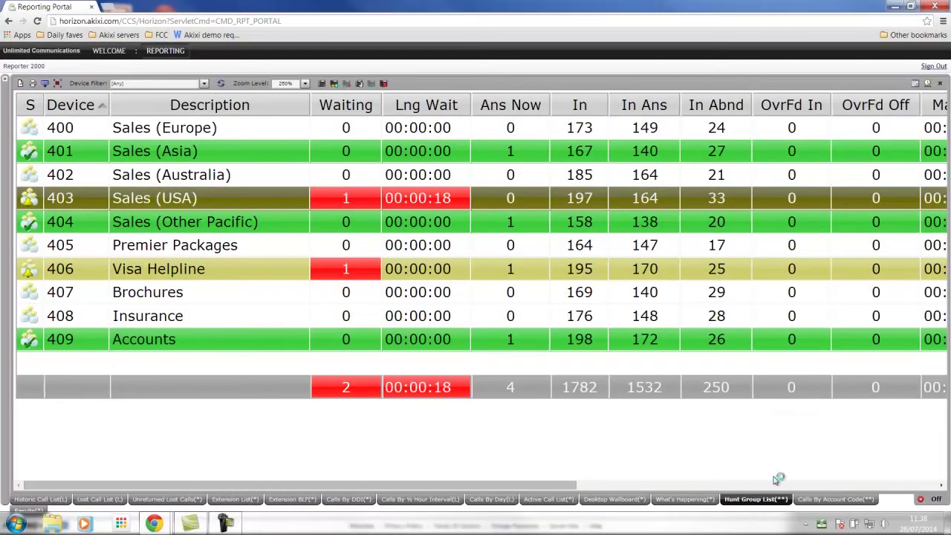
click(829, 502)
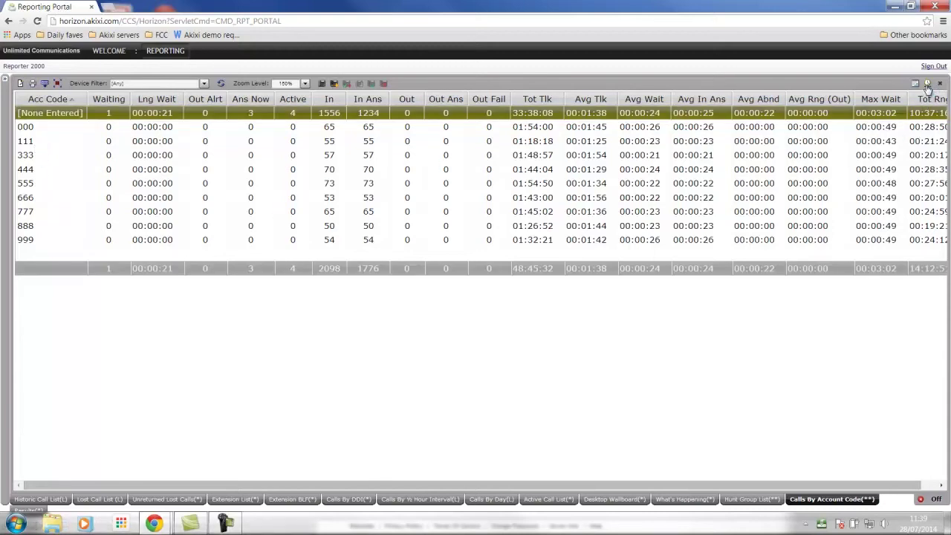
Check the time-range choices, keep real-time, and show What's Happening with the embedded CNN page.
click(928, 83)
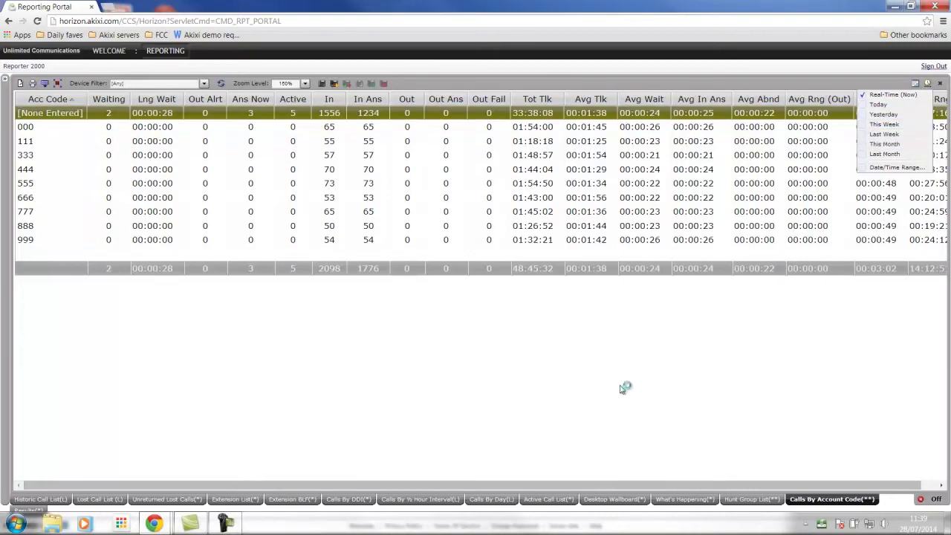
click(623, 388)
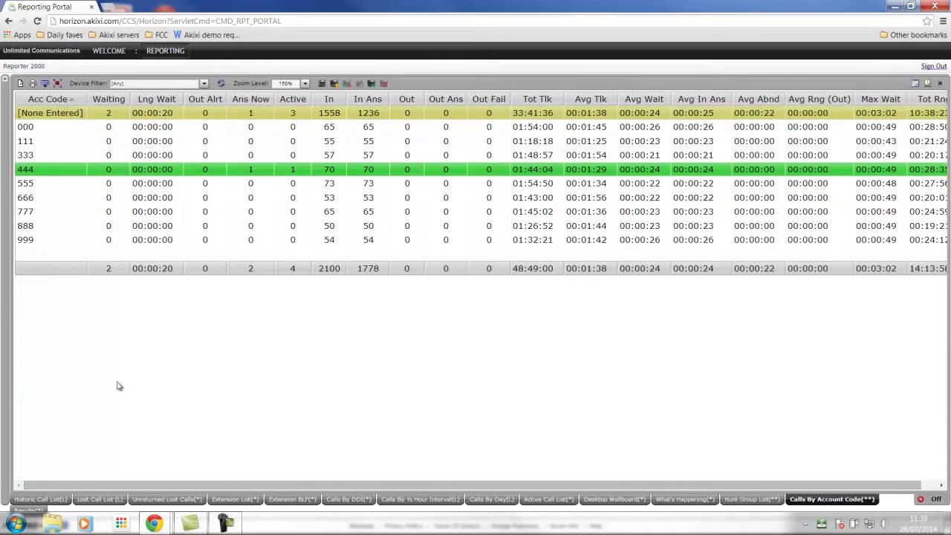
click(682, 499)
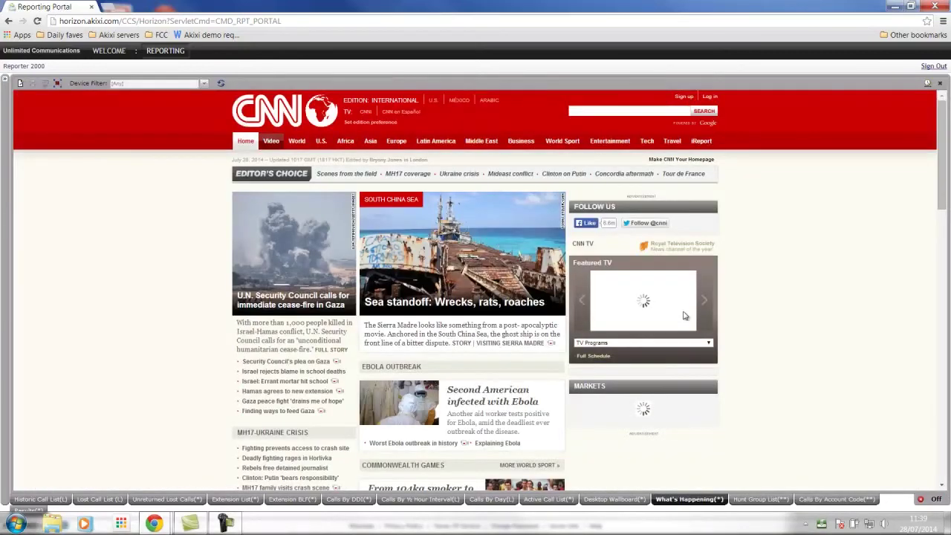
Scroll the Results tab's embedded spreadsheet chart, then return to the Hunt Group List.
click(19, 510)
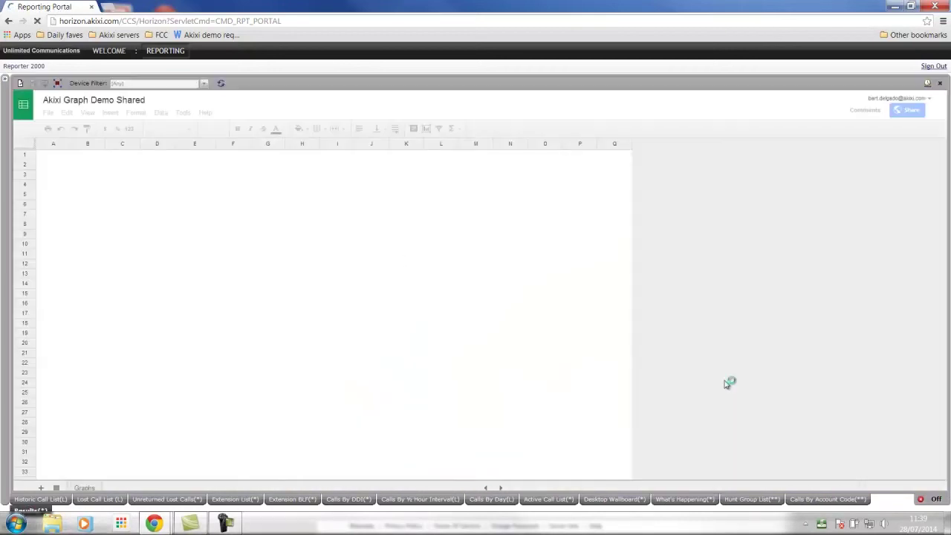
scroll(727, 383, down, 5)
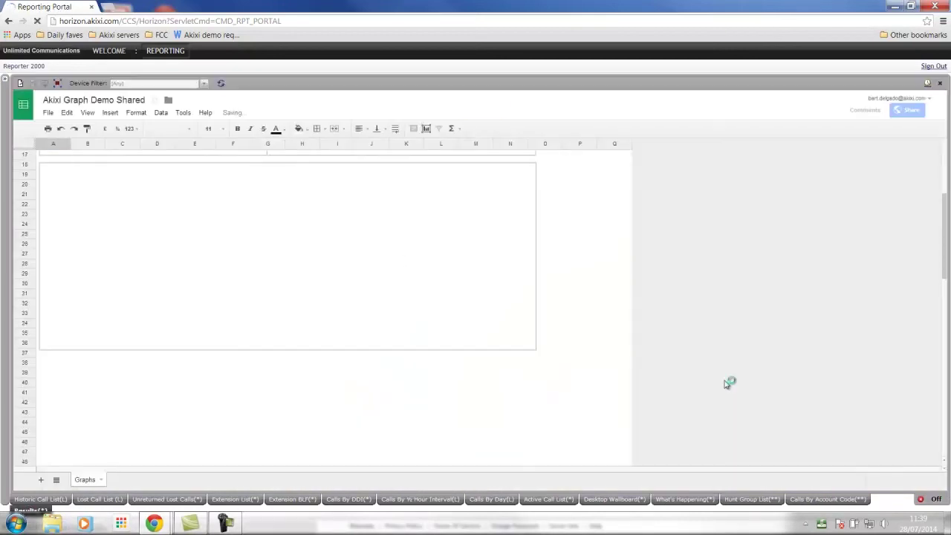
scroll(727, 383, up, 3)
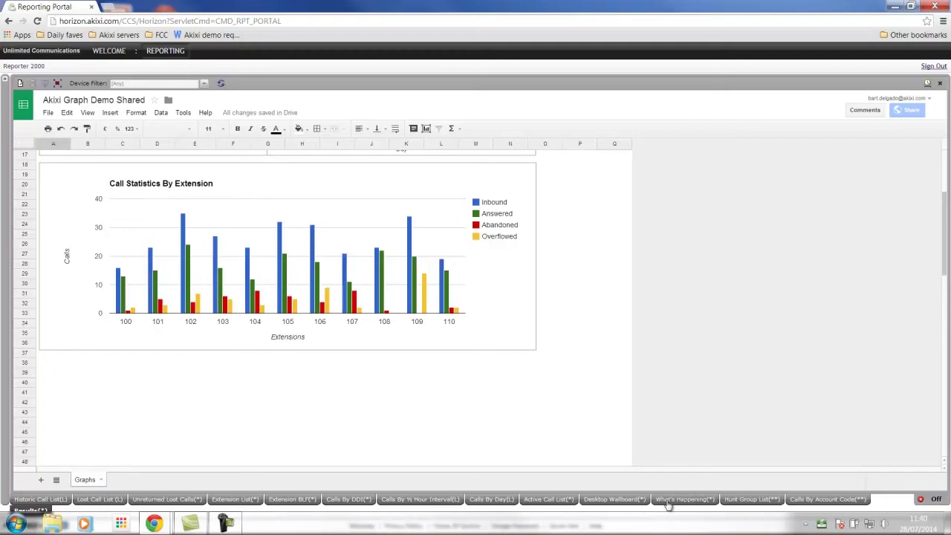
click(752, 499)
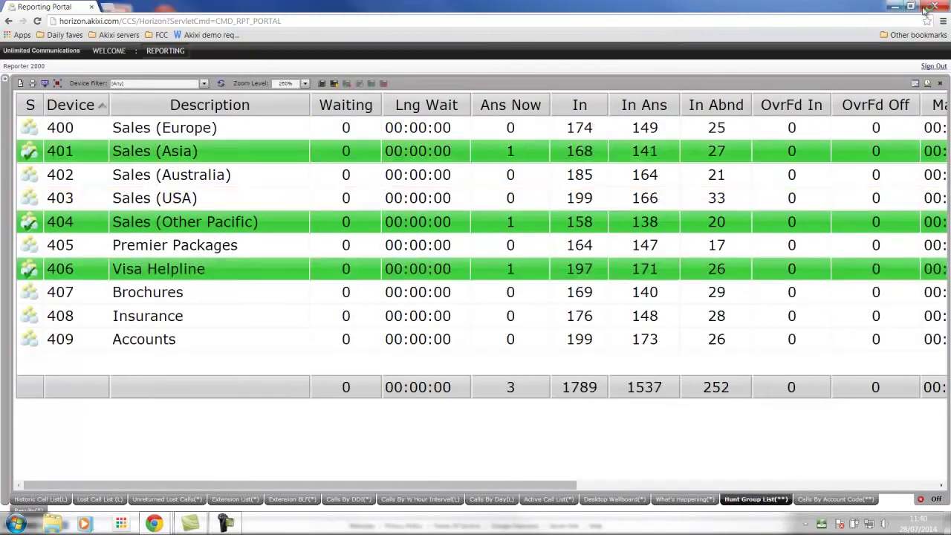
Restore the window and add a right-half portal window showing the Desktop Wallboard (2102 inbound calls).
click(911, 6)
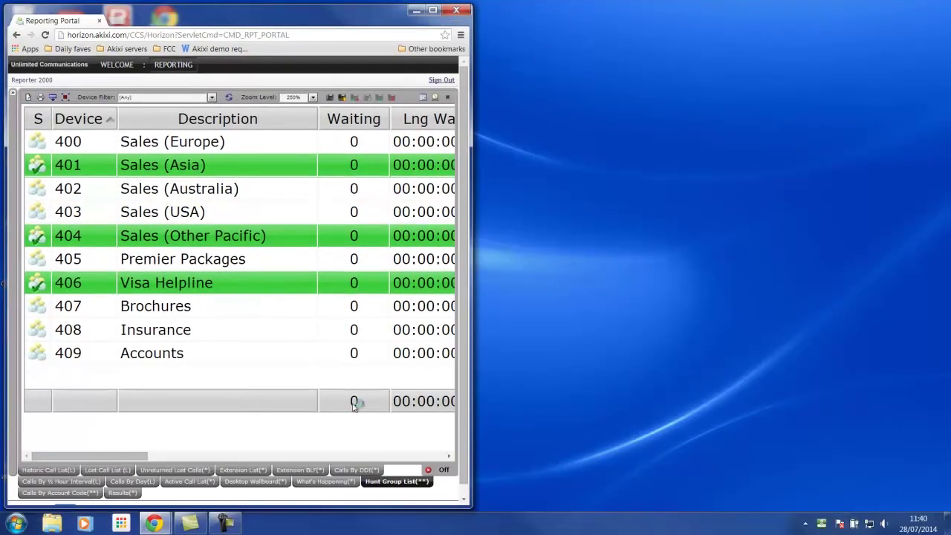
right_click(179, 67)
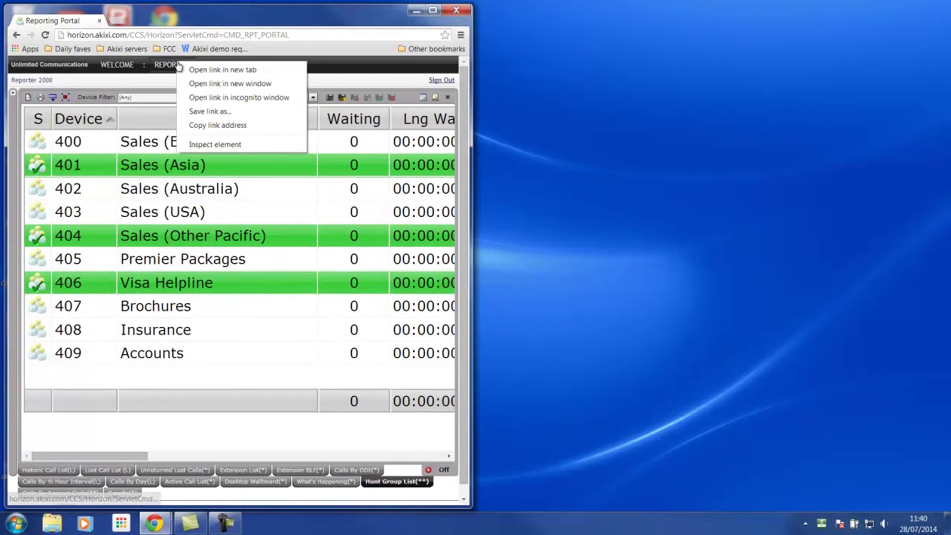
click(227, 84)
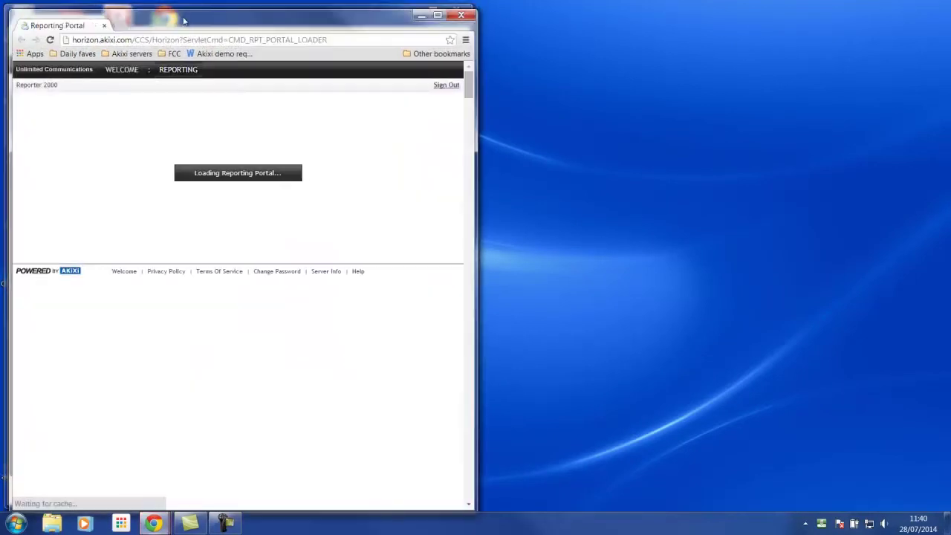
drag(185, 20, 647, 12)
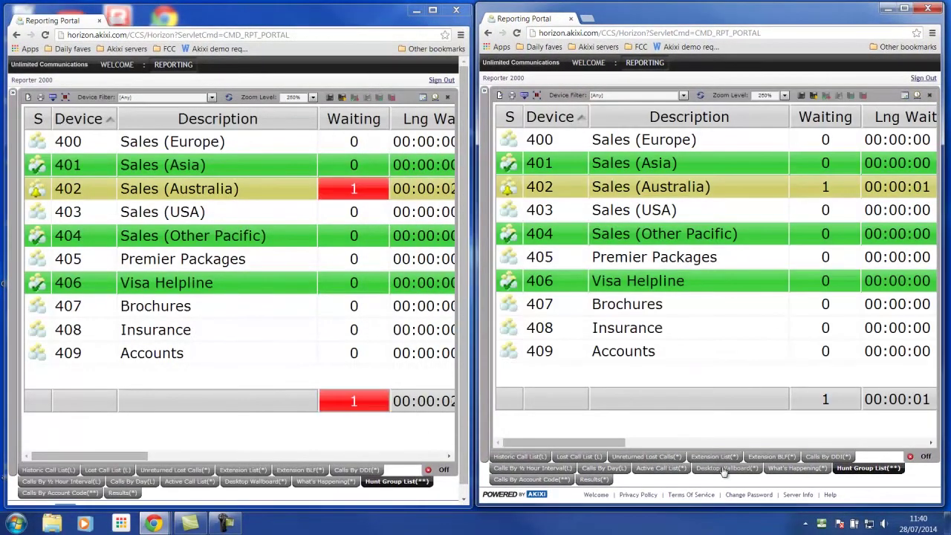
click(725, 469)
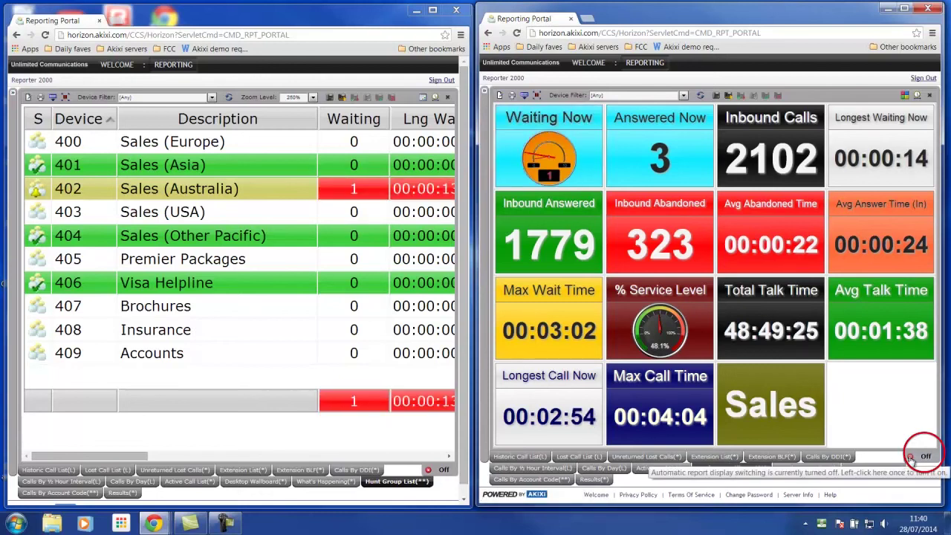
Switch the right window's display switching toggle from Off to On, cycling every 3 seconds.
click(910, 458)
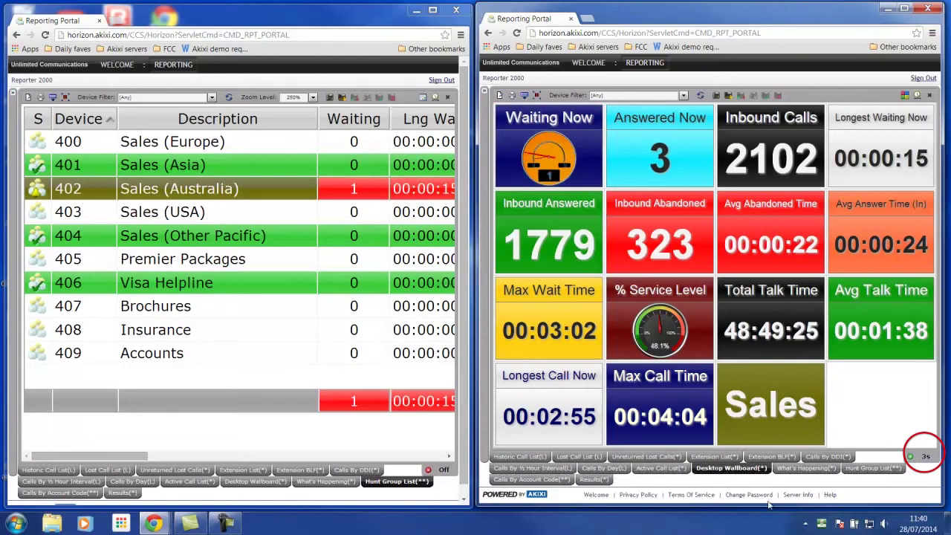